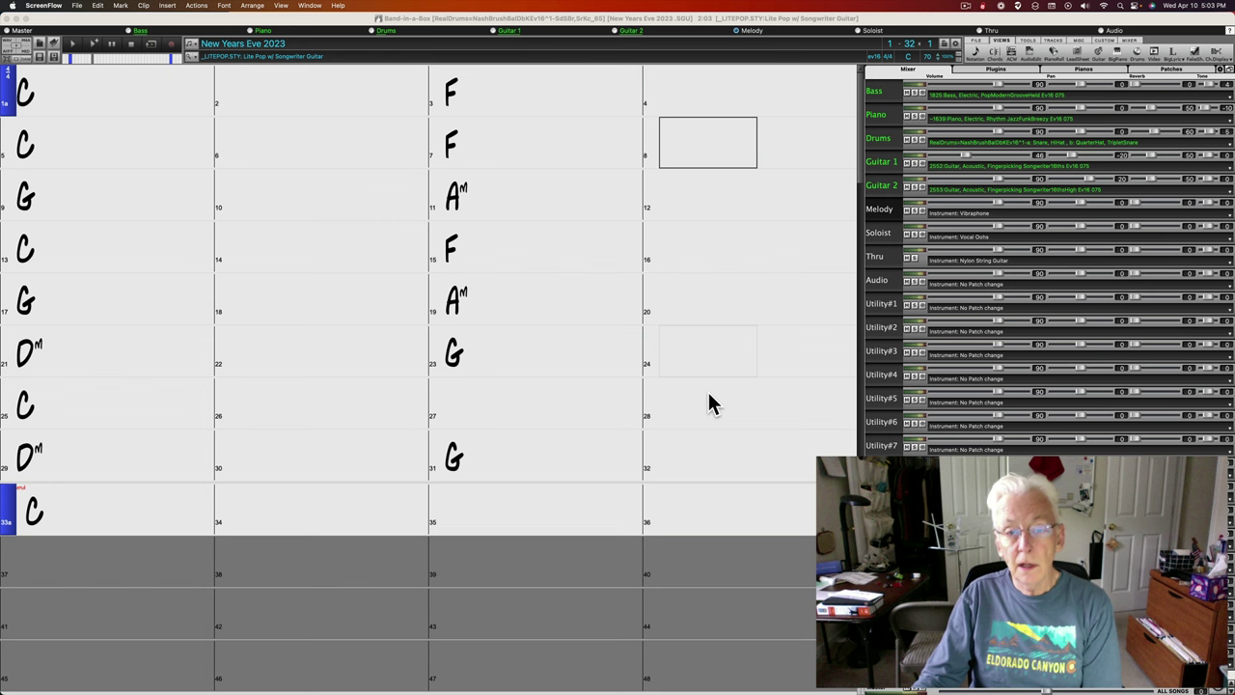
Create a new Untitled song with a blank chart and bring up the chorus-start bar setting.
{"action": "left_click", "coordinate": [709, 403]}
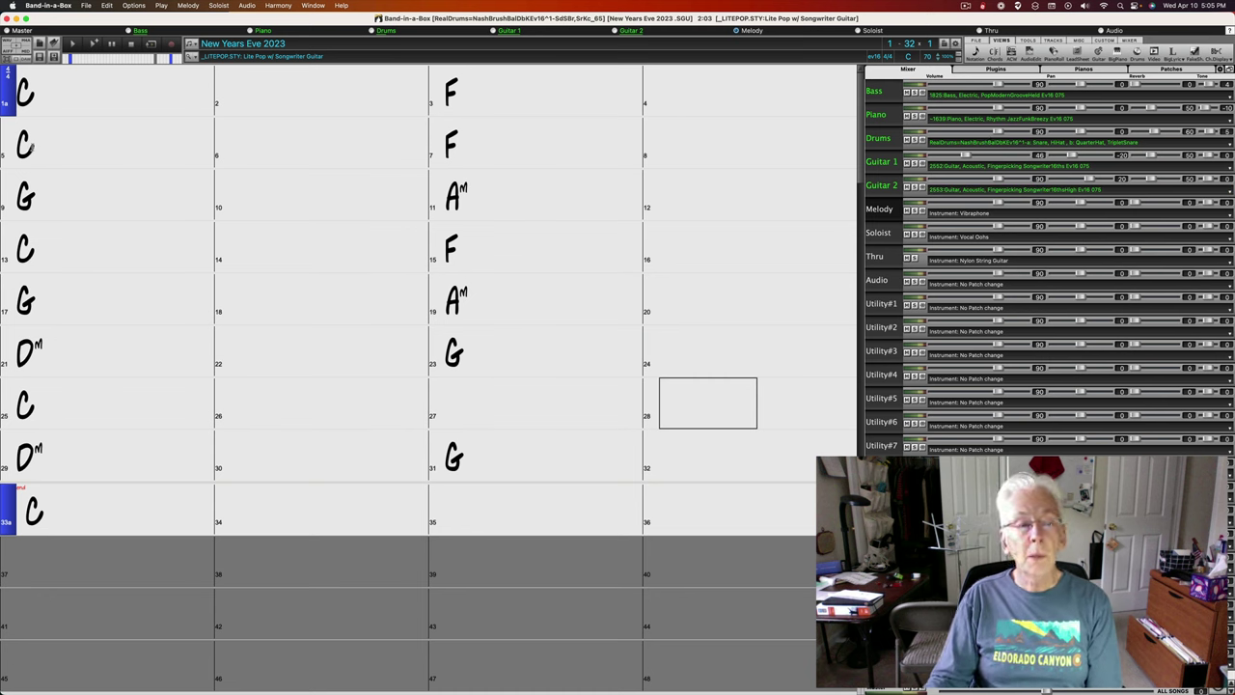
{"action": "left_click", "coordinate": [86, 6]}
{"action": "left_click", "coordinate": [103, 20]}
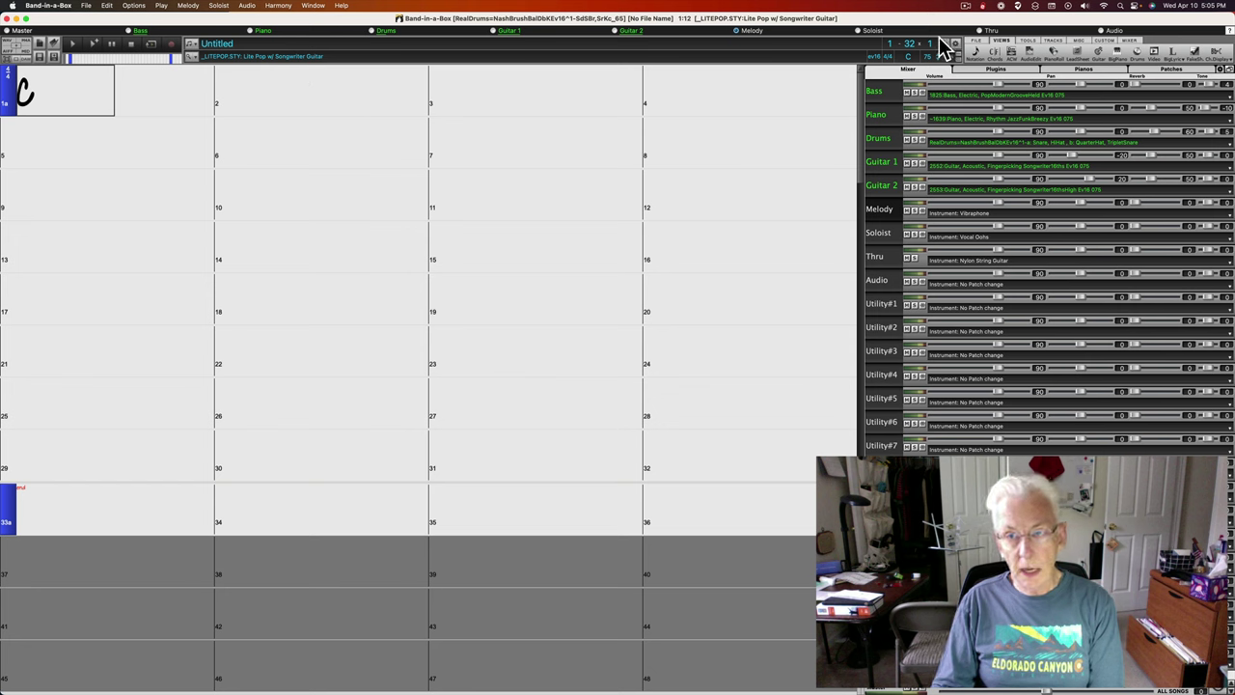
{"action": "left_click", "coordinate": [891, 45]}
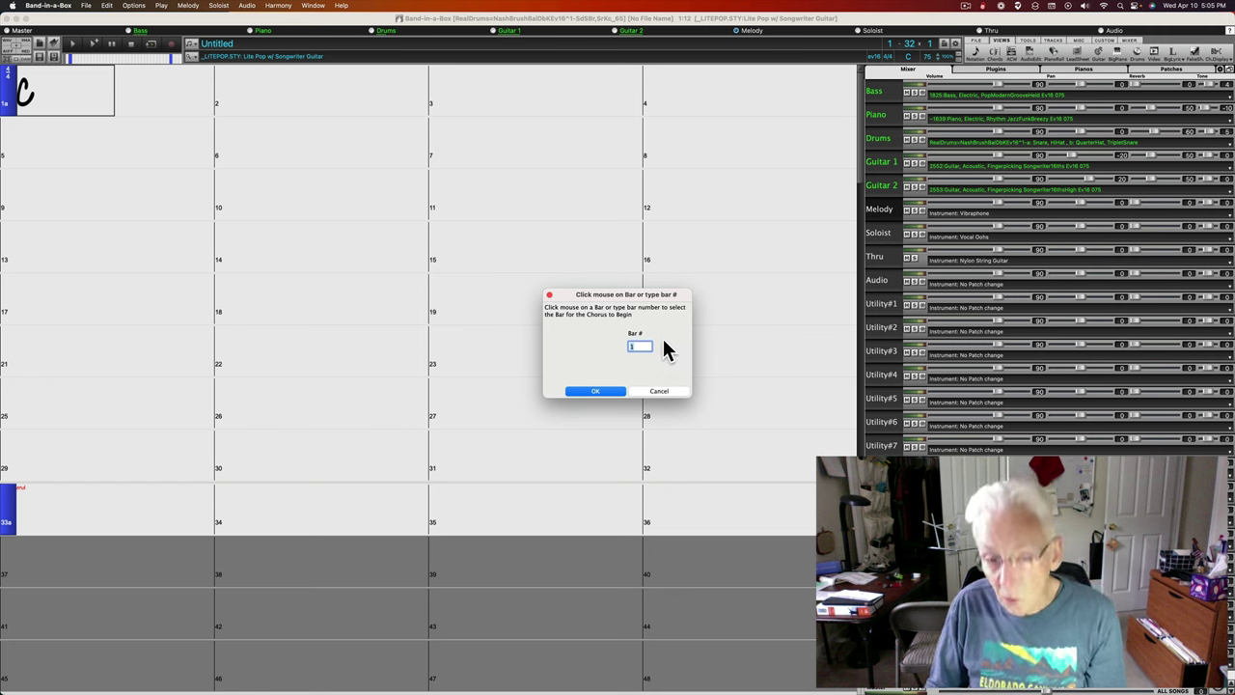
Keep the chorus starting at bar 1 and change its last bar from 32 to 5.
{"action": "left_click", "coordinate": [607, 392]}
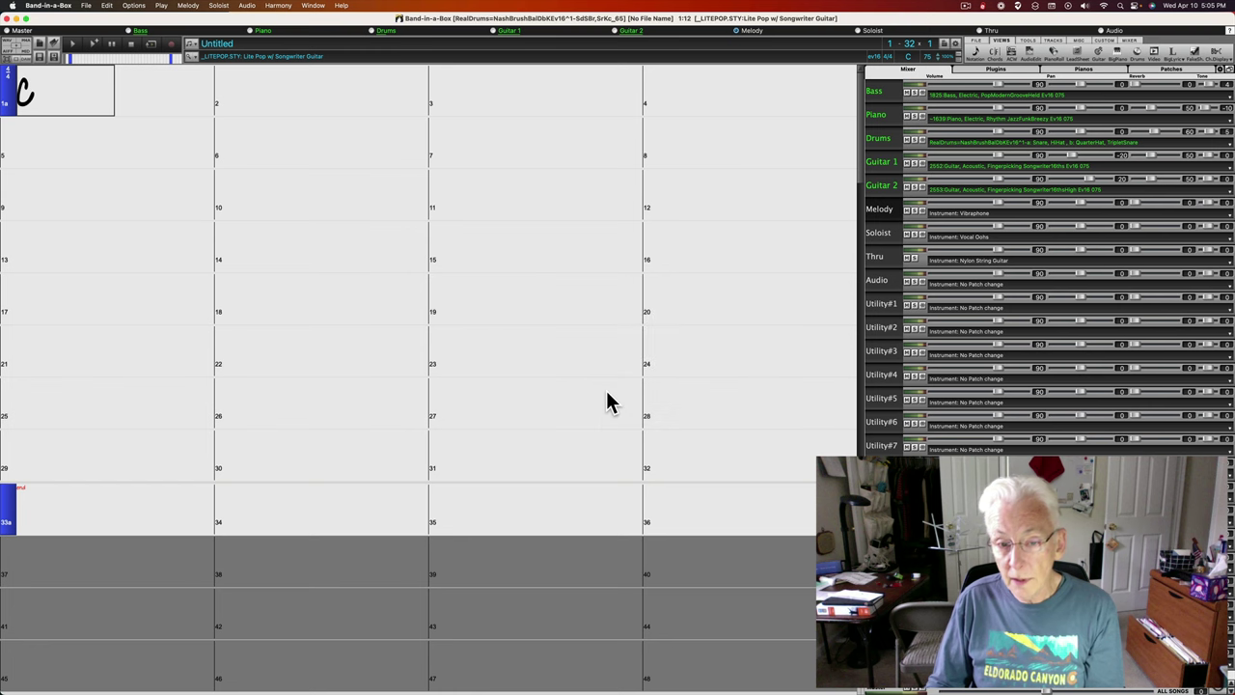
{"action": "left_click", "coordinate": [911, 46]}
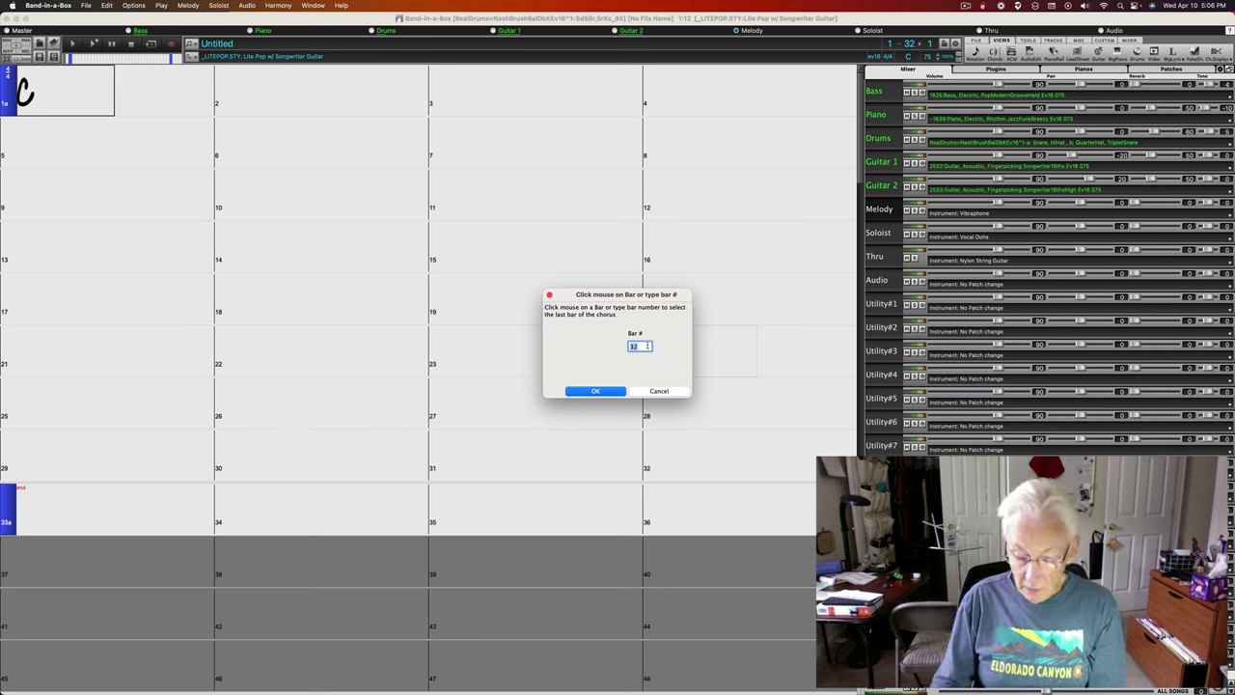
{"action": "key", "text": "BackSpace"}
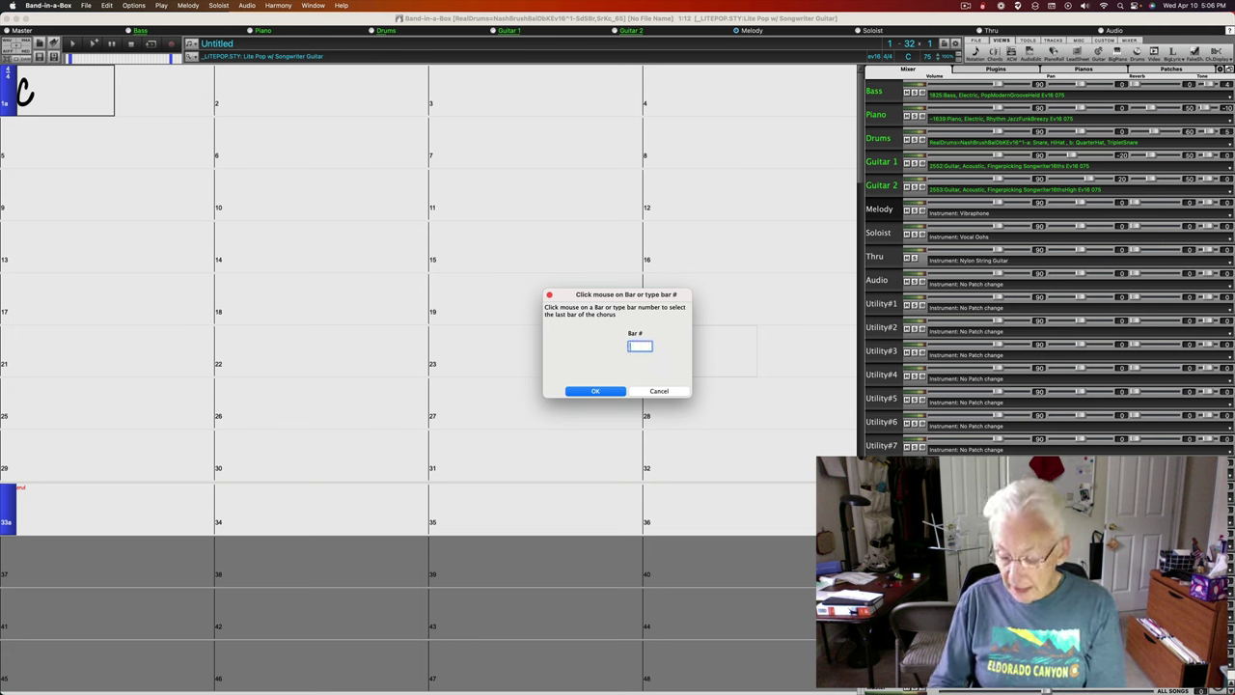
{"action": "type", "text": "3"}
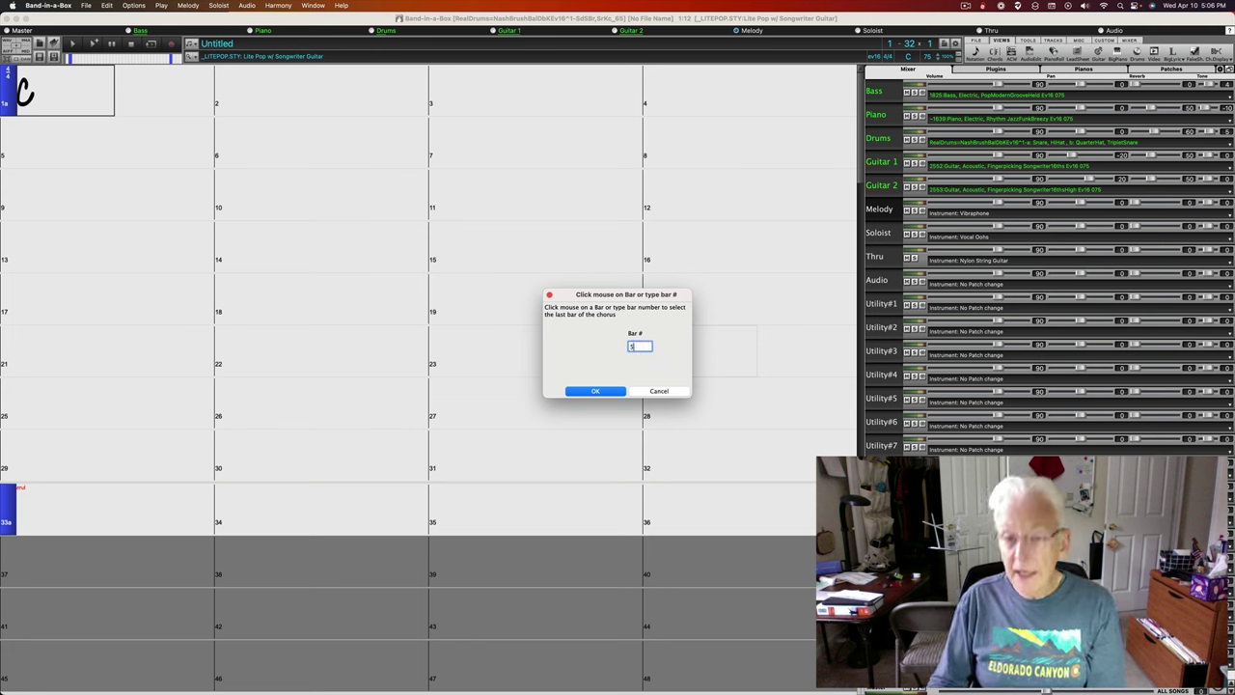
{"action": "left_click", "coordinate": [609, 393]}
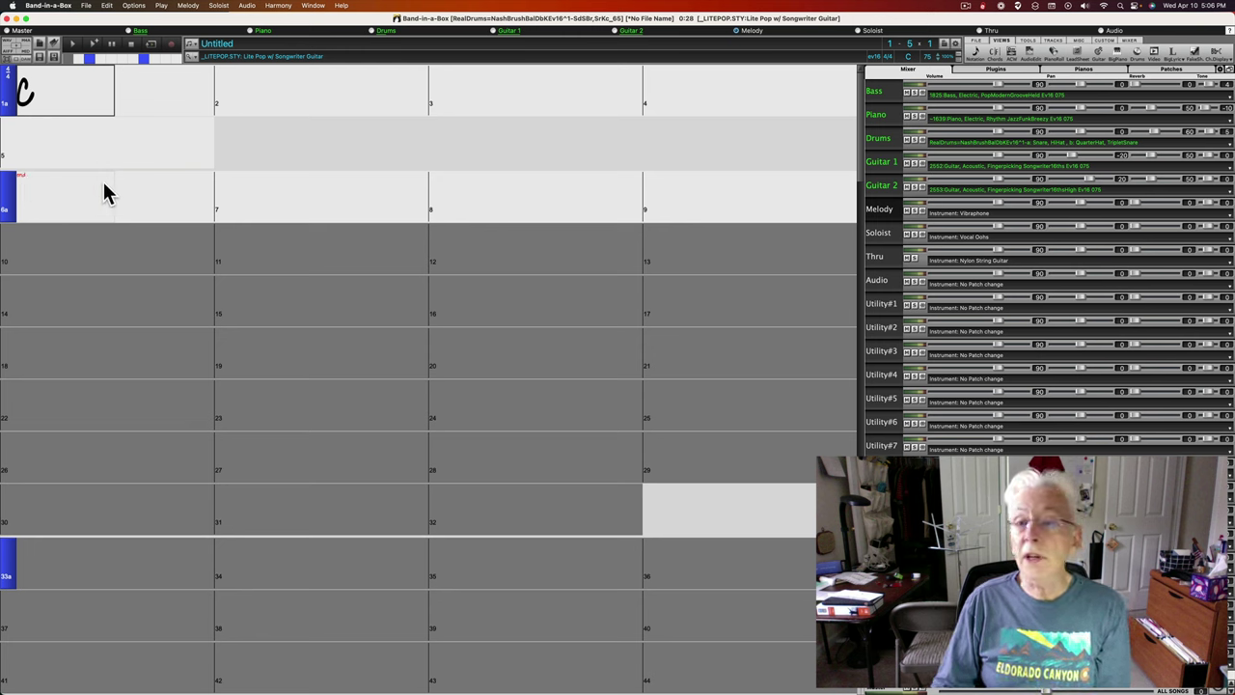
Set Number of Choruses to 1 and apply a 4/4 time signature to bars 1–9.
{"action": "left_click", "coordinate": [930, 43]}
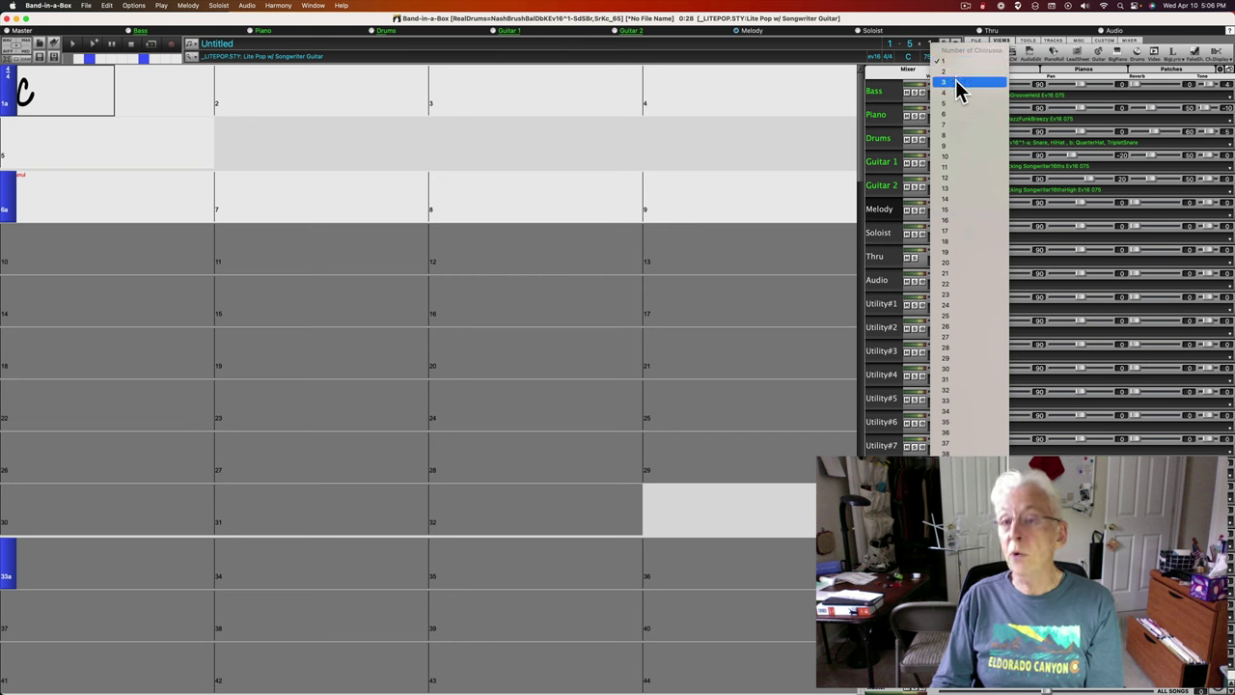
{"action": "left_click", "coordinate": [957, 61]}
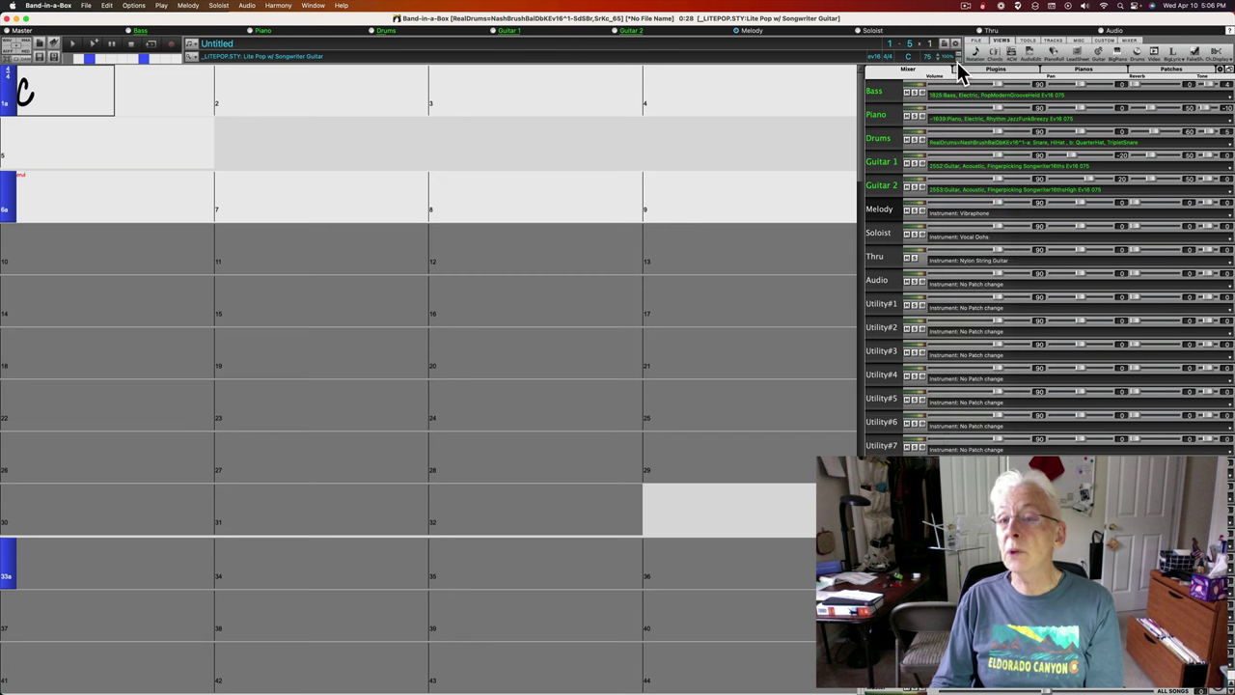
{"action": "left_click", "coordinate": [889, 58]}
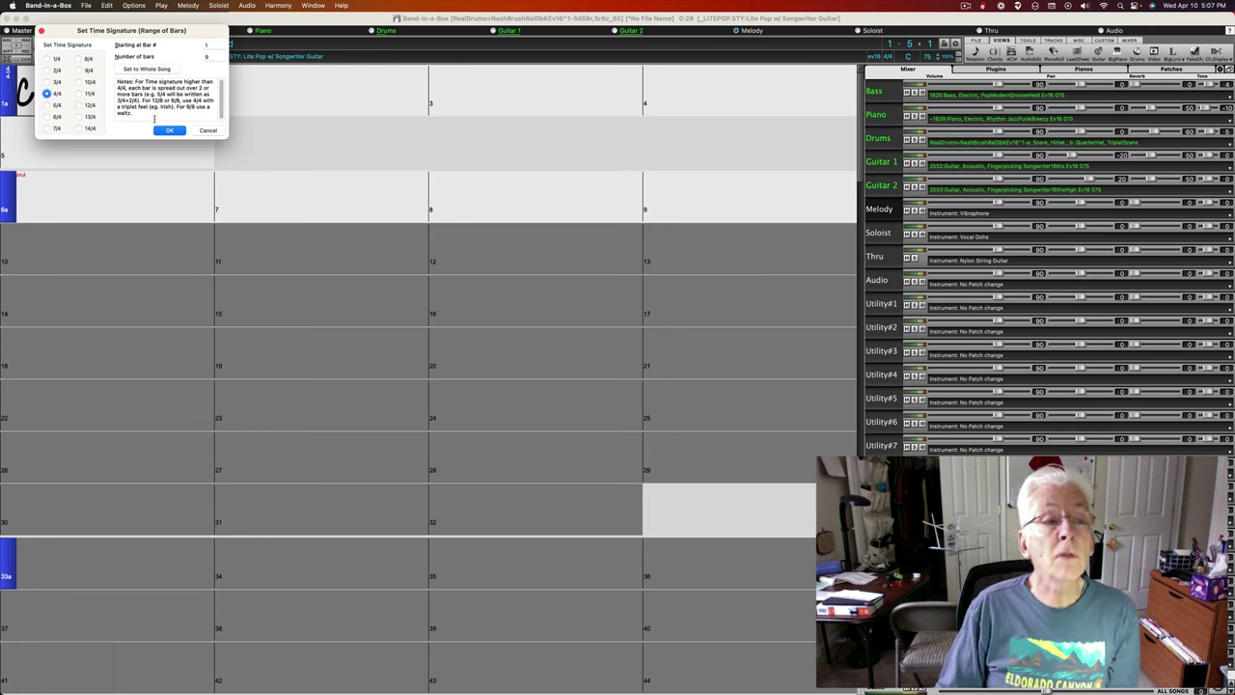
{"action": "left_click", "coordinate": [161, 133]}
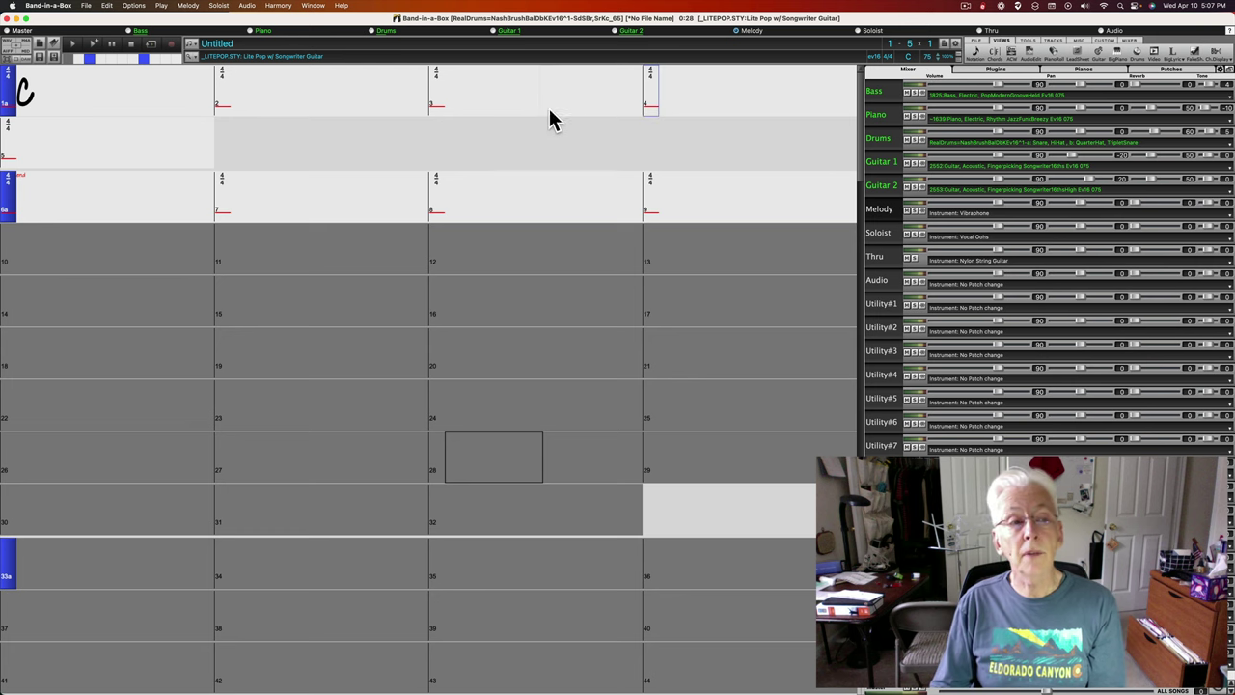
Enter the chords F, G, Am and C into bars 2, 3, 4 and 5 after the opening C.
{"action": "left_click", "coordinate": [27, 100]}
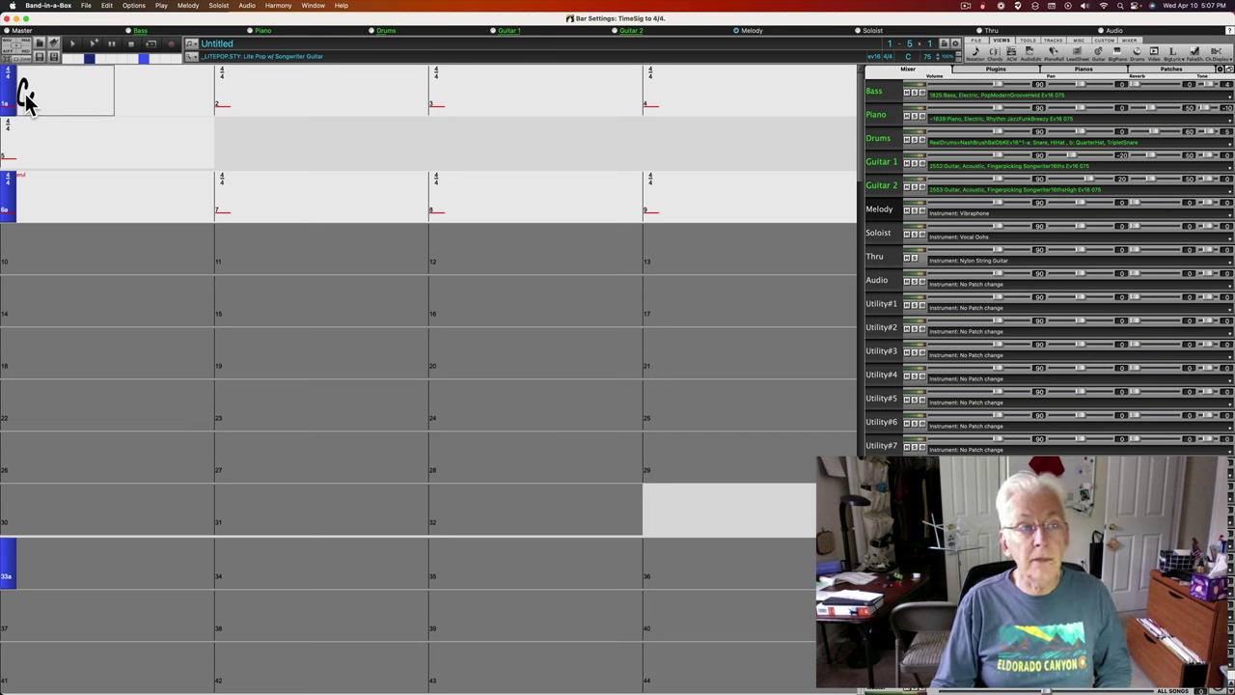
{"action": "left_click", "coordinate": [231, 93]}
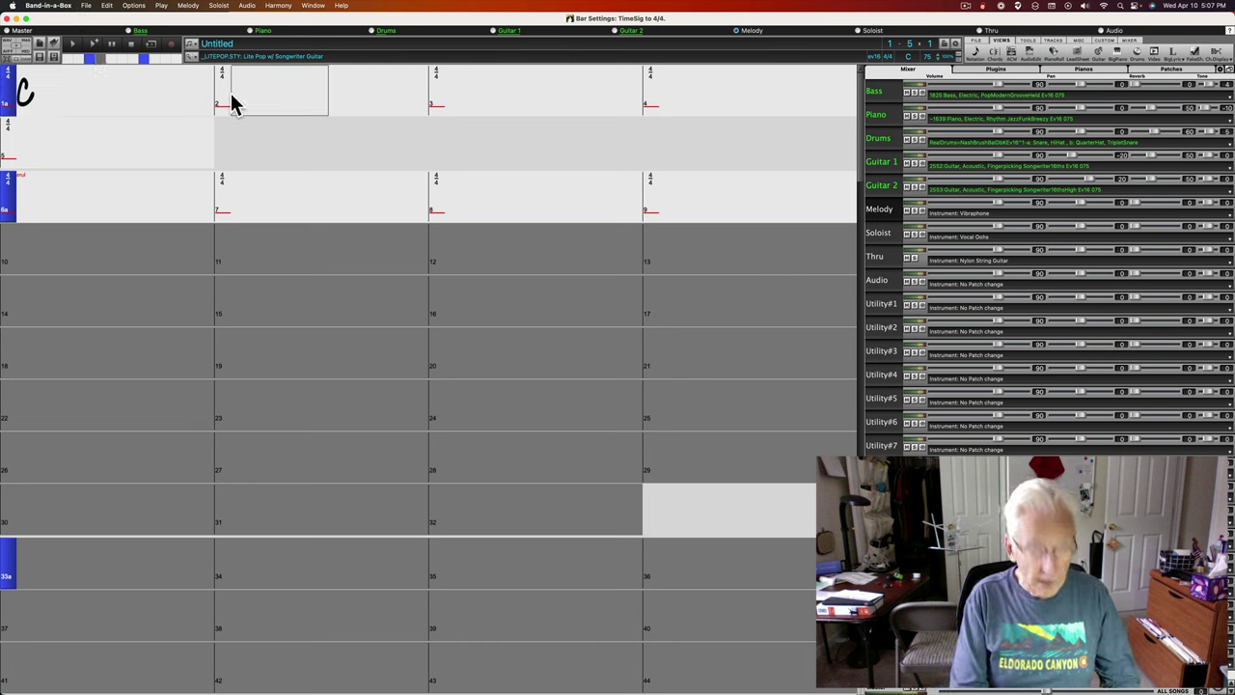
{"action": "type", "text": "E"}
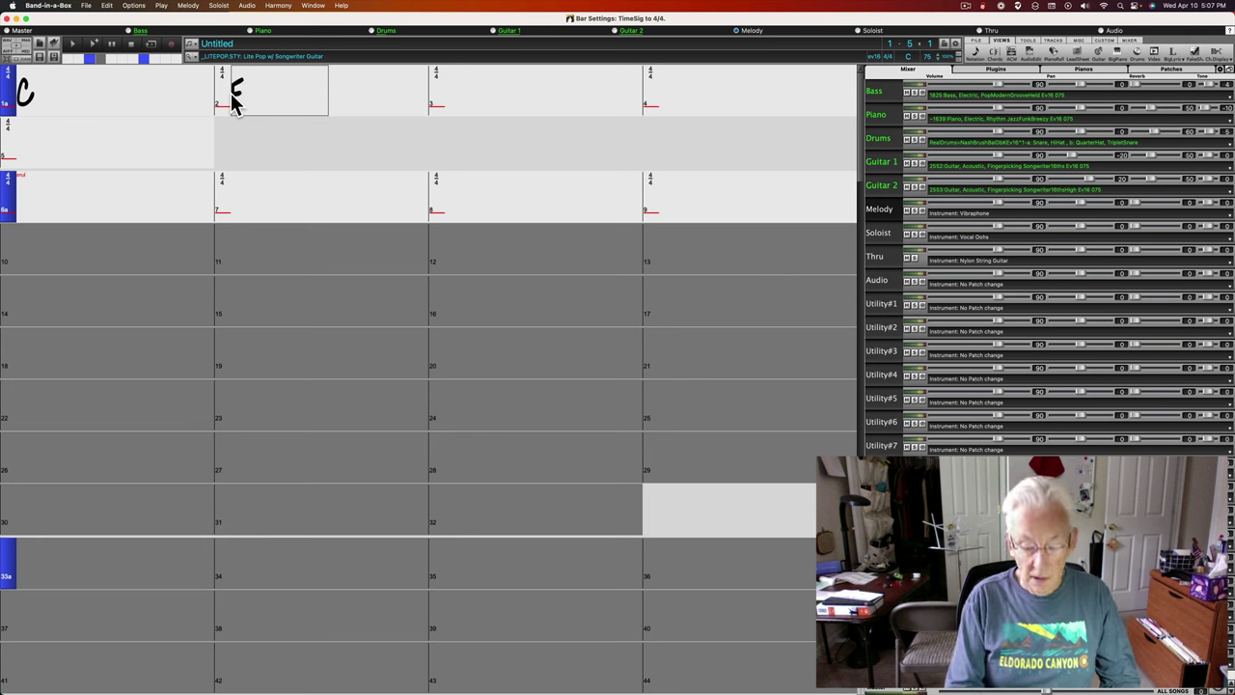
{"action": "key", "text": "Return"}
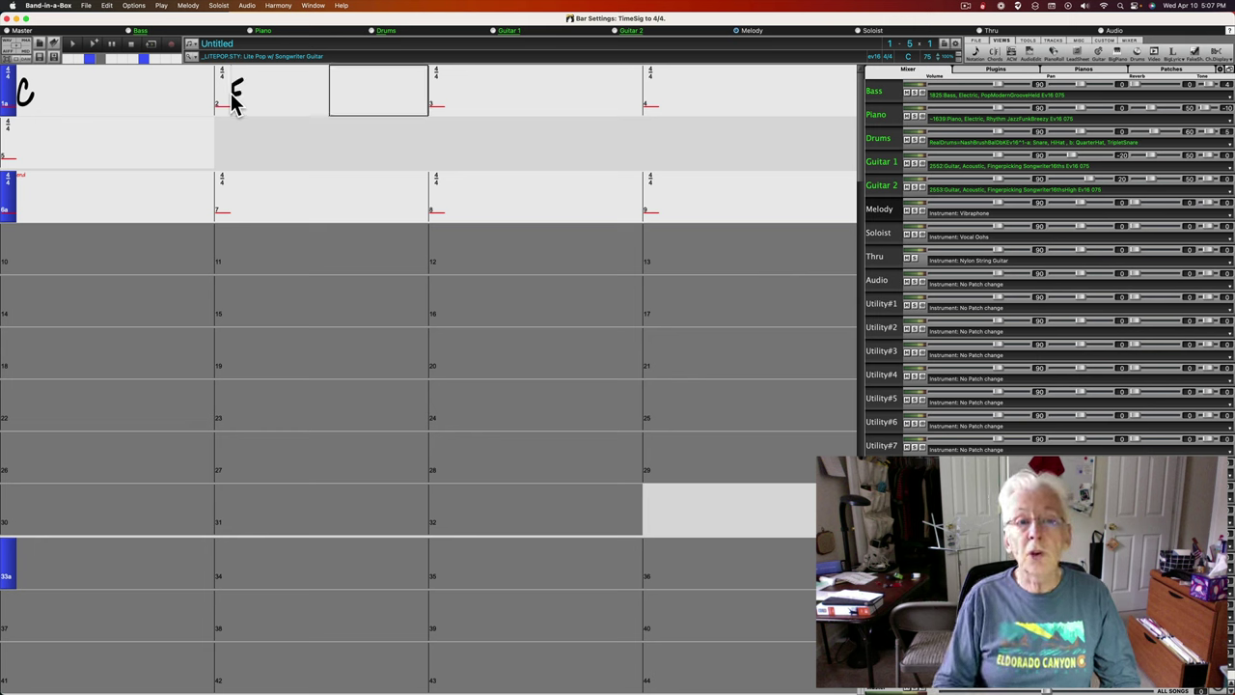
{"action": "key", "text": "Return"}
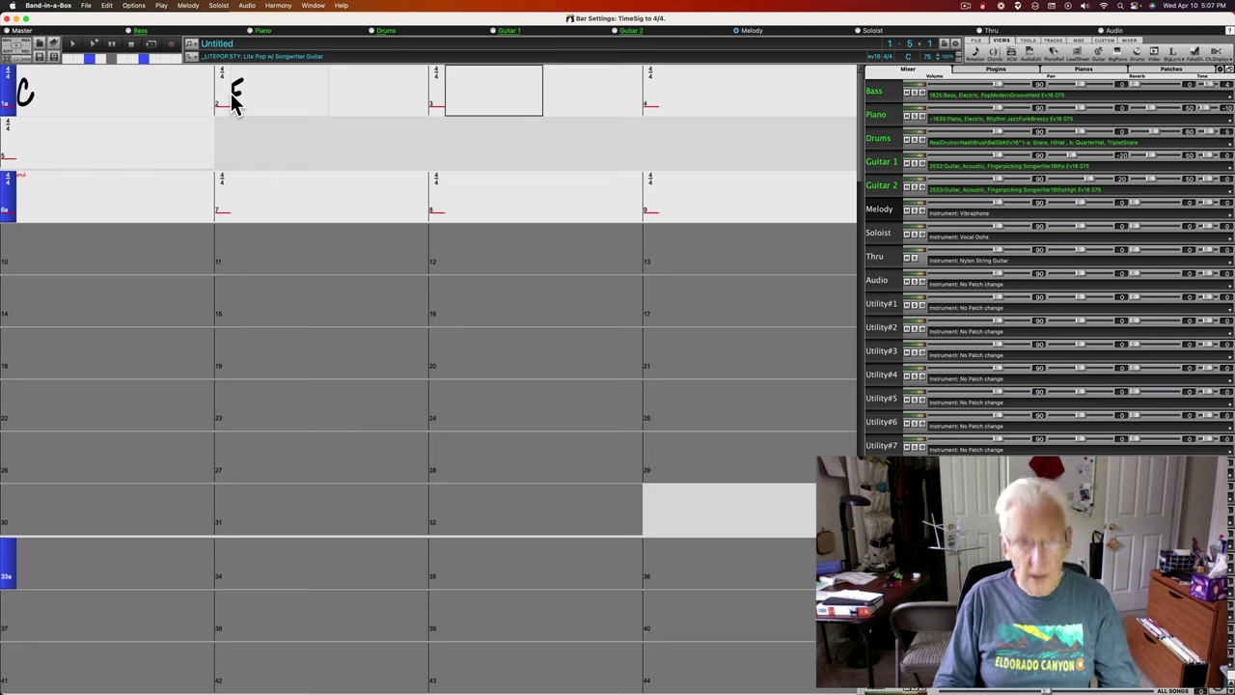
{"action": "type", "text": "G"}
{"action": "key", "text": "Return"}
{"action": "key", "text": "Return"}
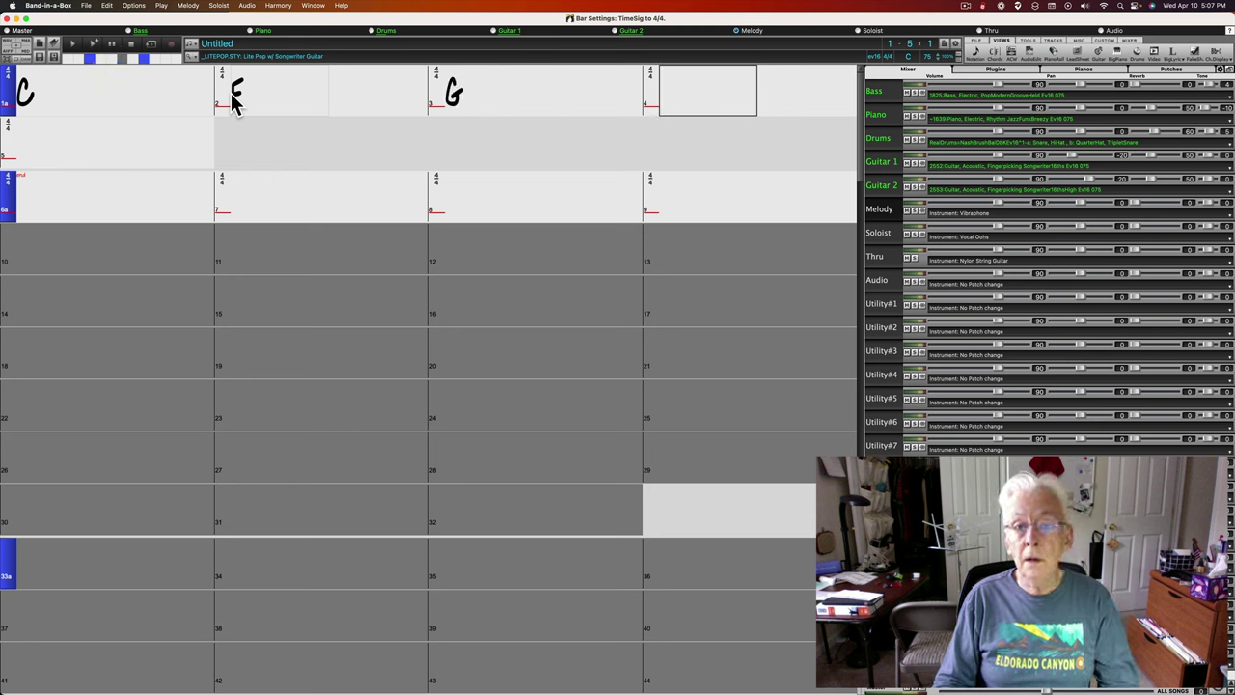
{"action": "type", "text": "Am"}
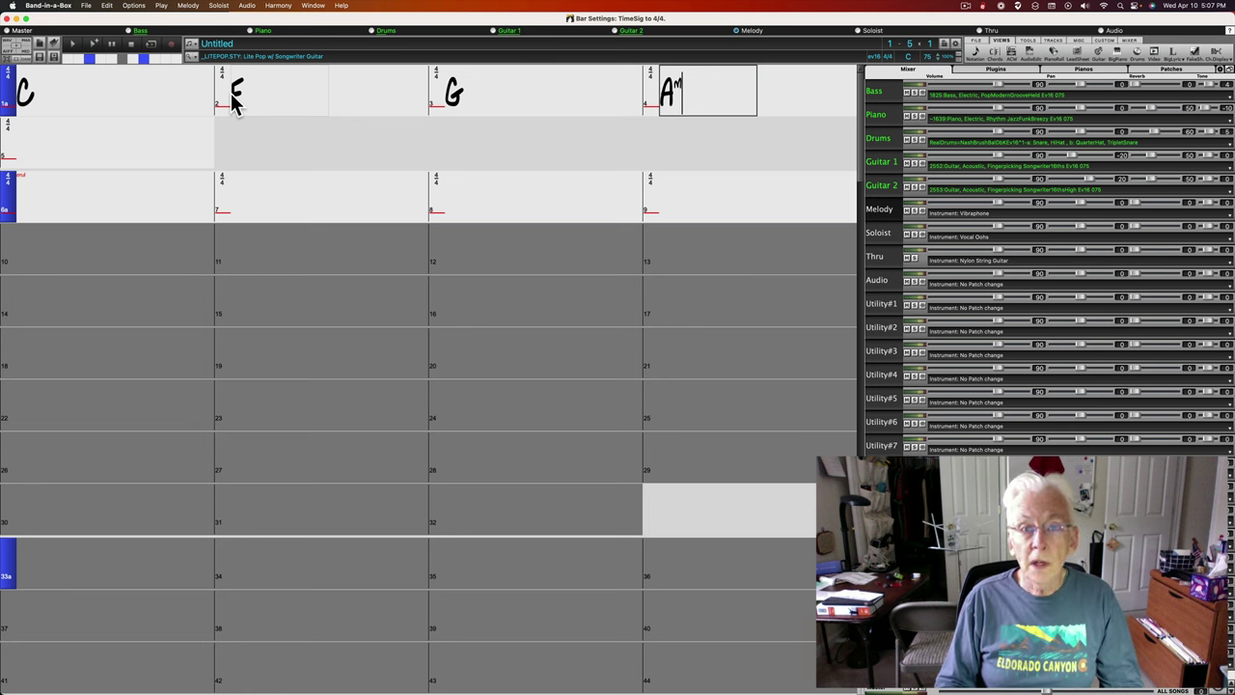
{"action": "key", "text": "Return"}
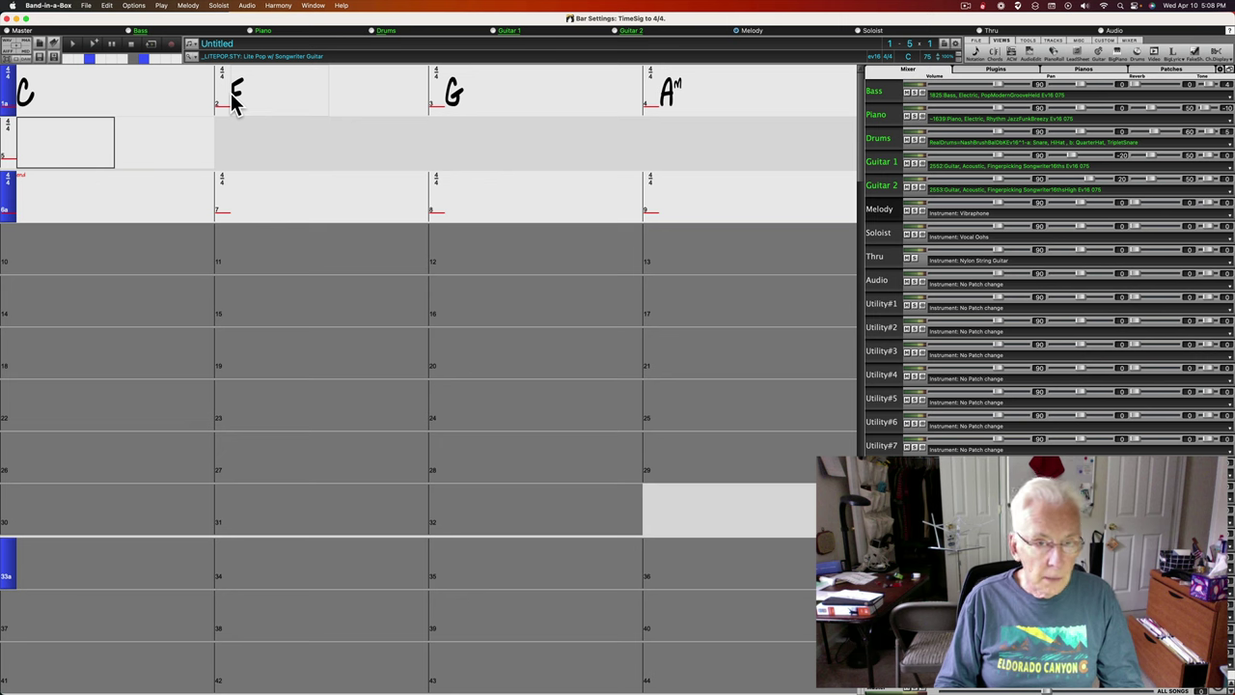
{"action": "type", "text": "C"}
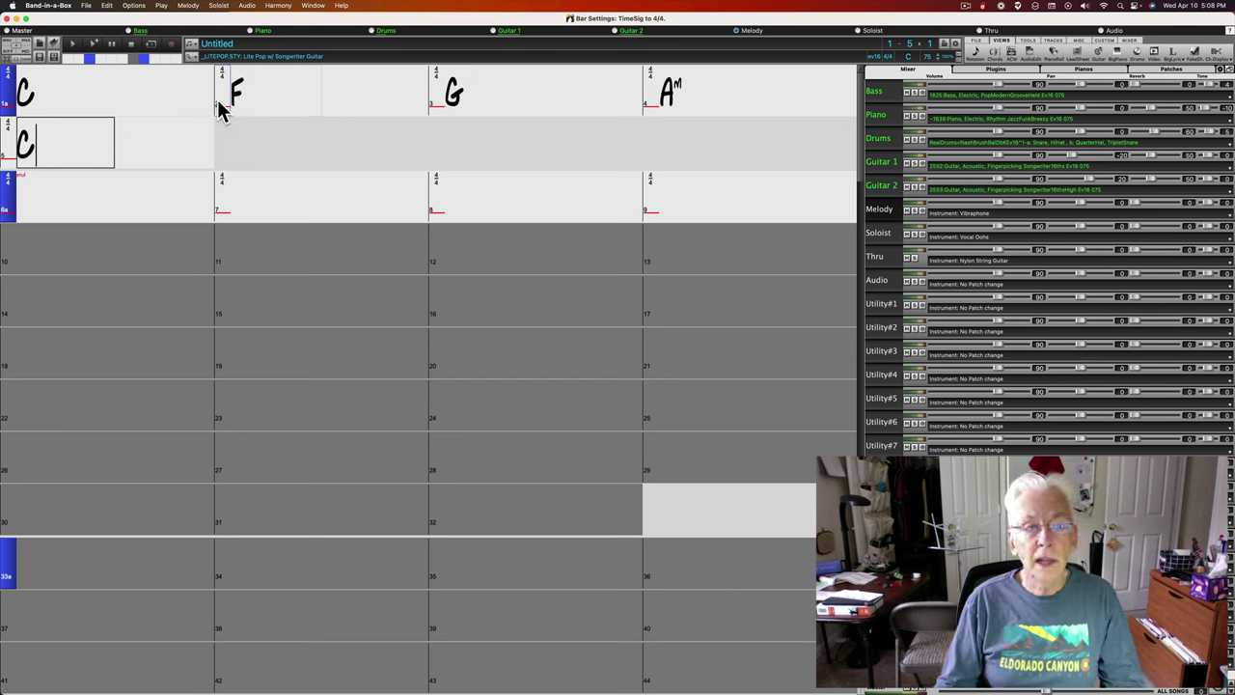
Play the C–F–G–Am–C progression, then restart playback from bar 1.
{"action": "left_click", "coordinate": [72, 43]}
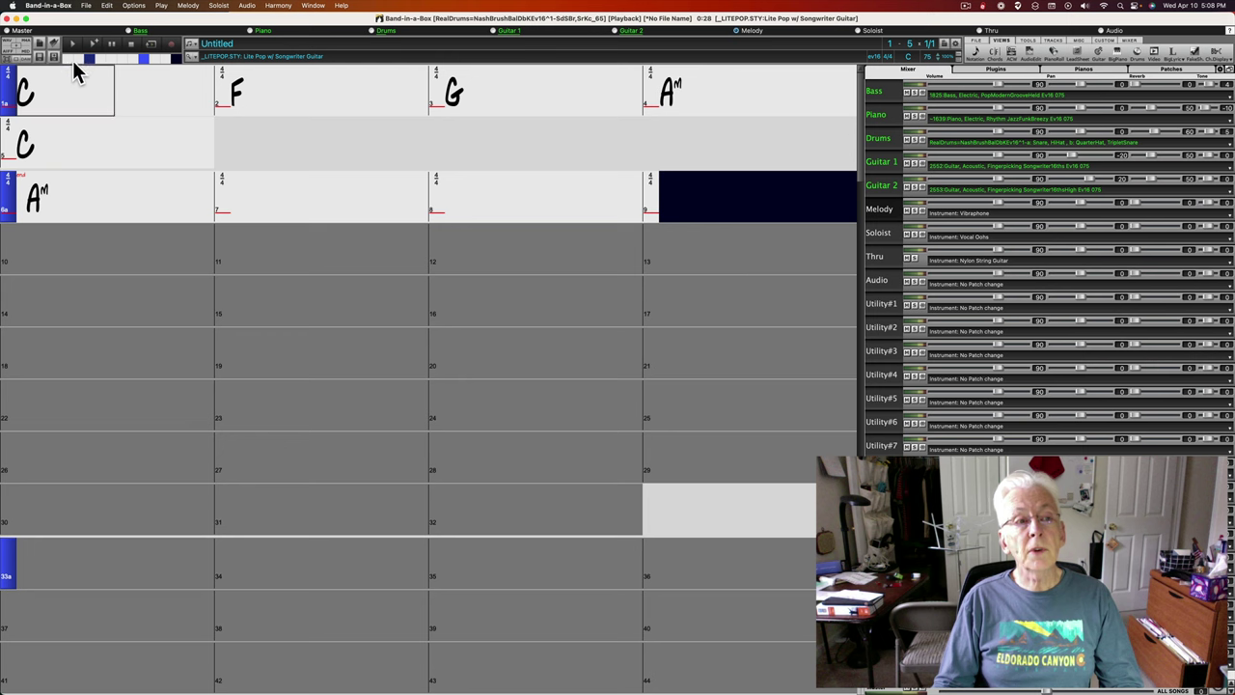
{"action": "left_click", "coordinate": [75, 52]}
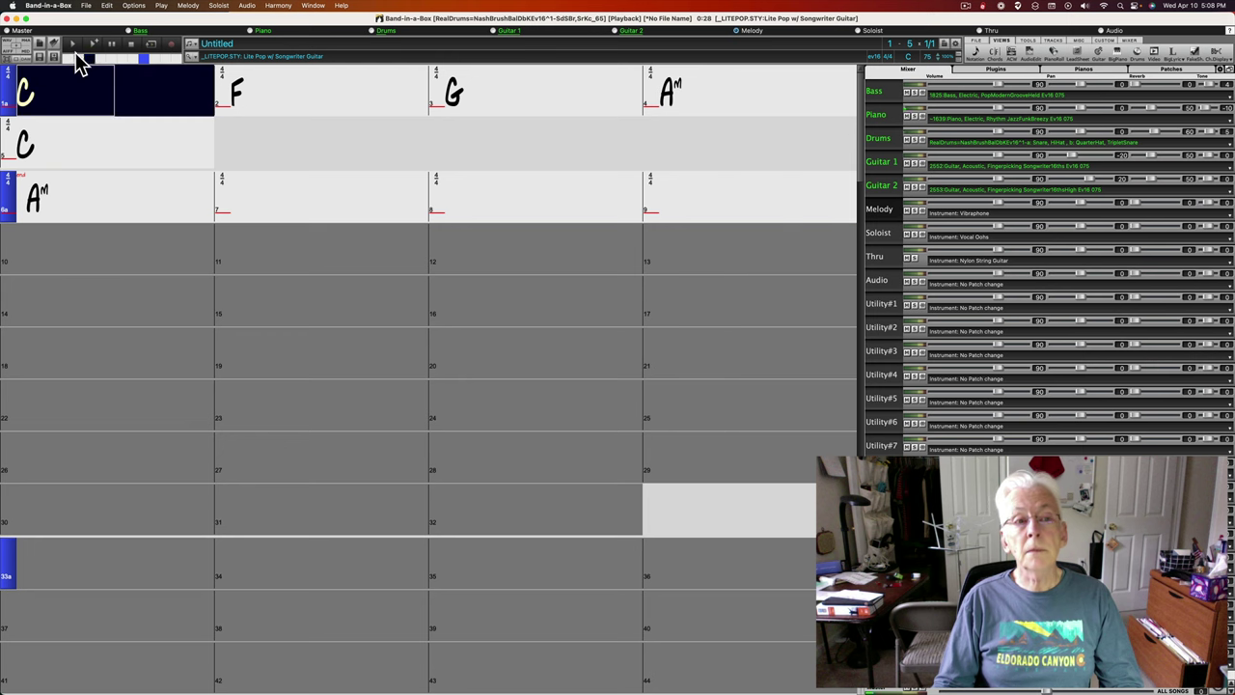
Stop playback and bring up the Style button's loading options.
{"action": "left_click", "coordinate": [131, 45]}
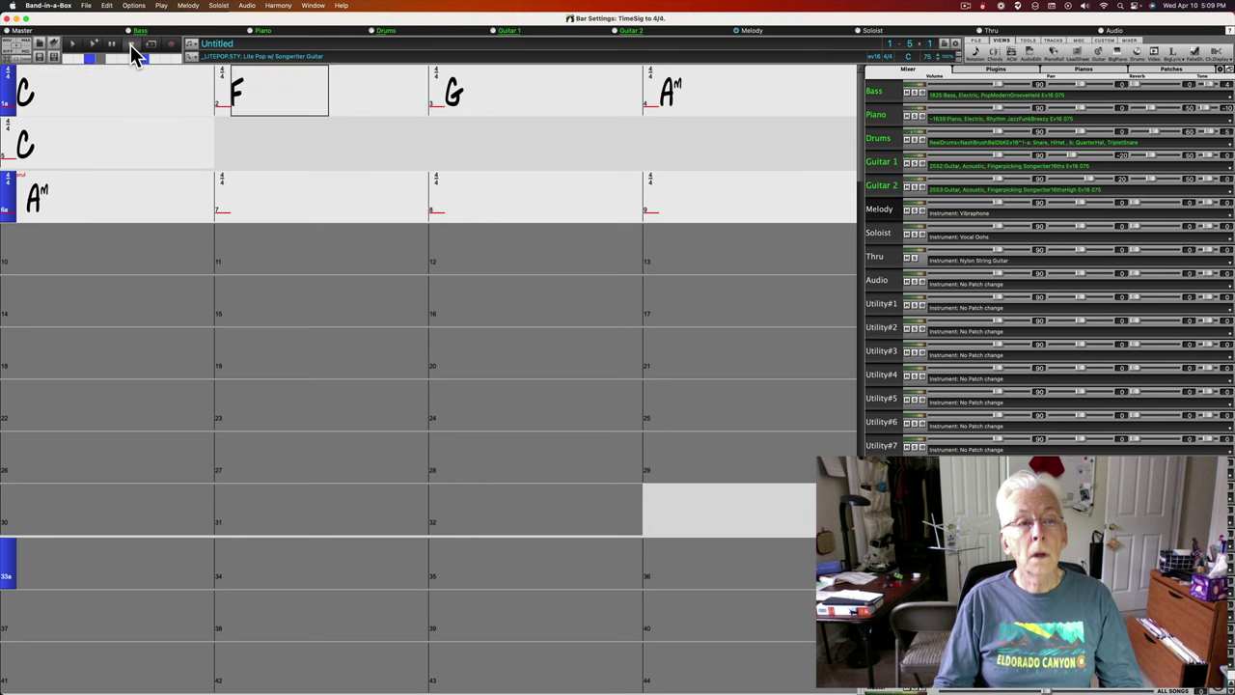
{"action": "left_click", "coordinate": [191, 56]}
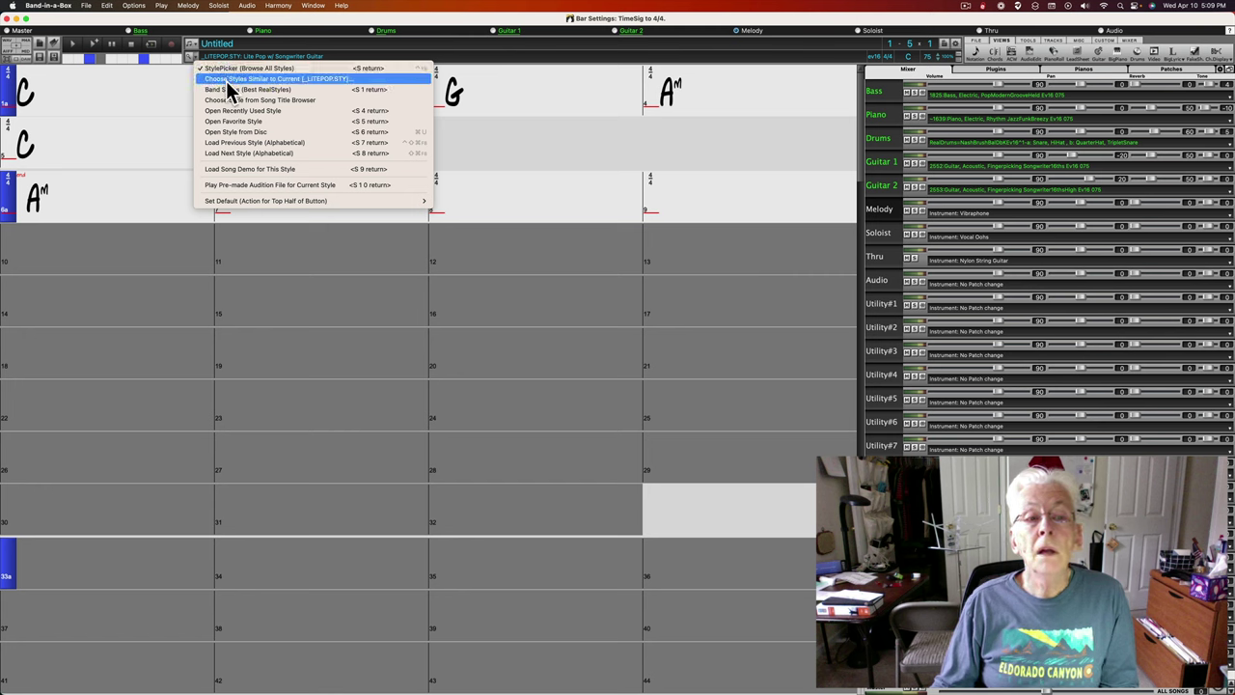
Browse styles similar to Lite Pop and preview _POPBAL Dreamy Guitar Pop Ballad on the song.
{"action": "left_click", "coordinate": [293, 78]}
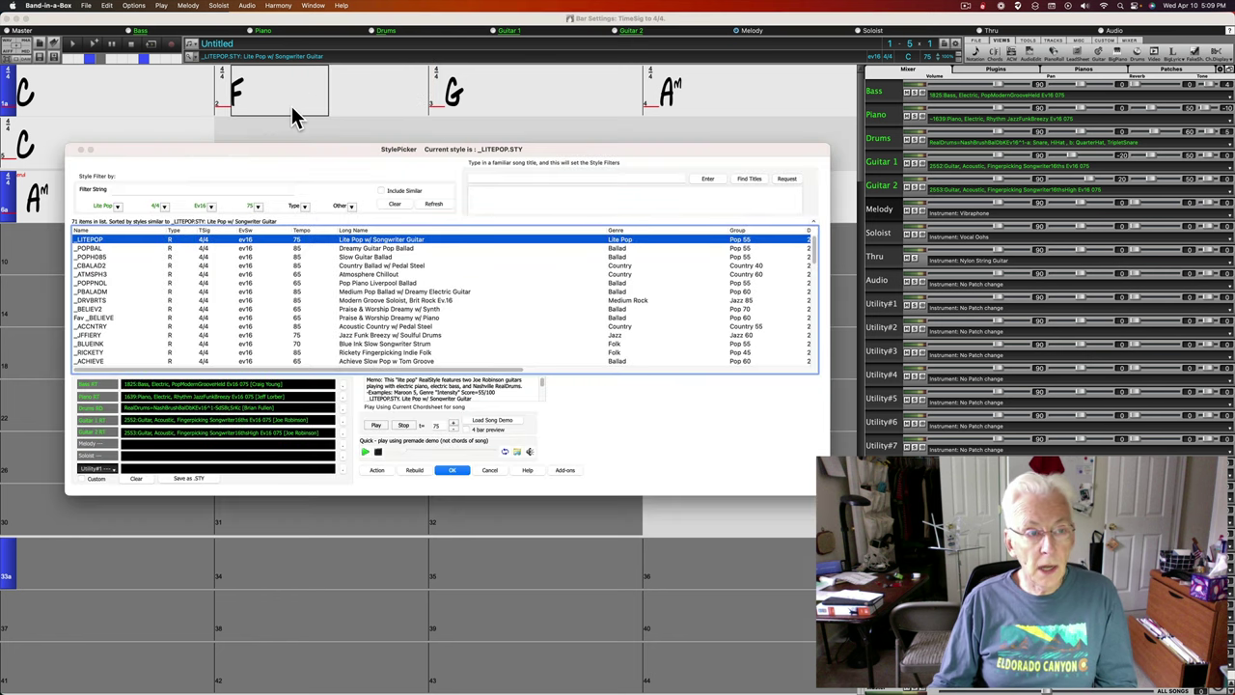
{"action": "left_click_drag", "start_coordinate": [269, 151], "coordinate": [270, 129]}
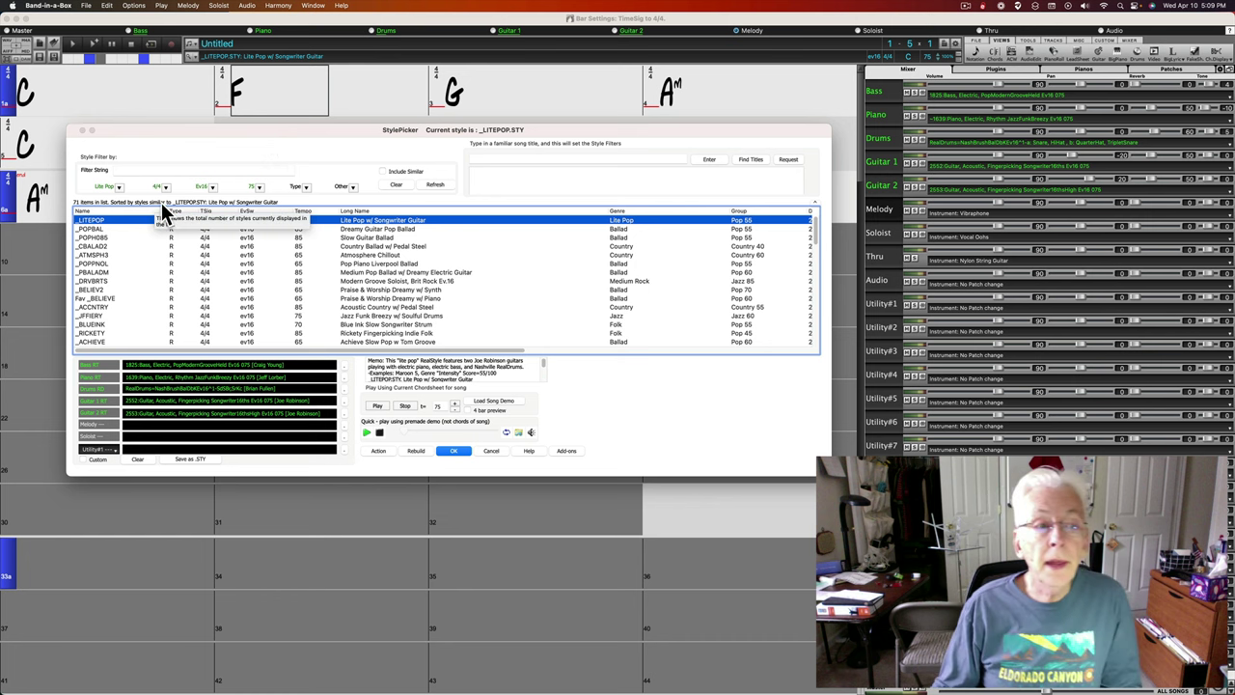
{"action": "left_click", "coordinate": [109, 229]}
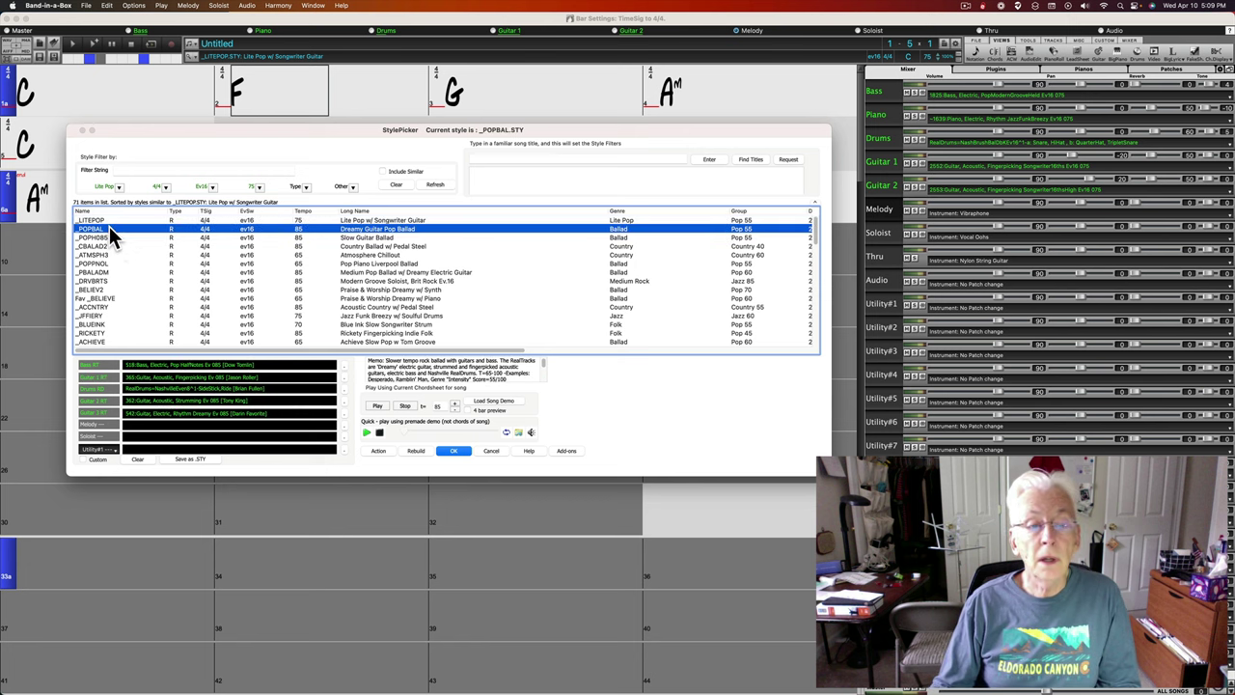
{"action": "left_click", "coordinate": [377, 405]}
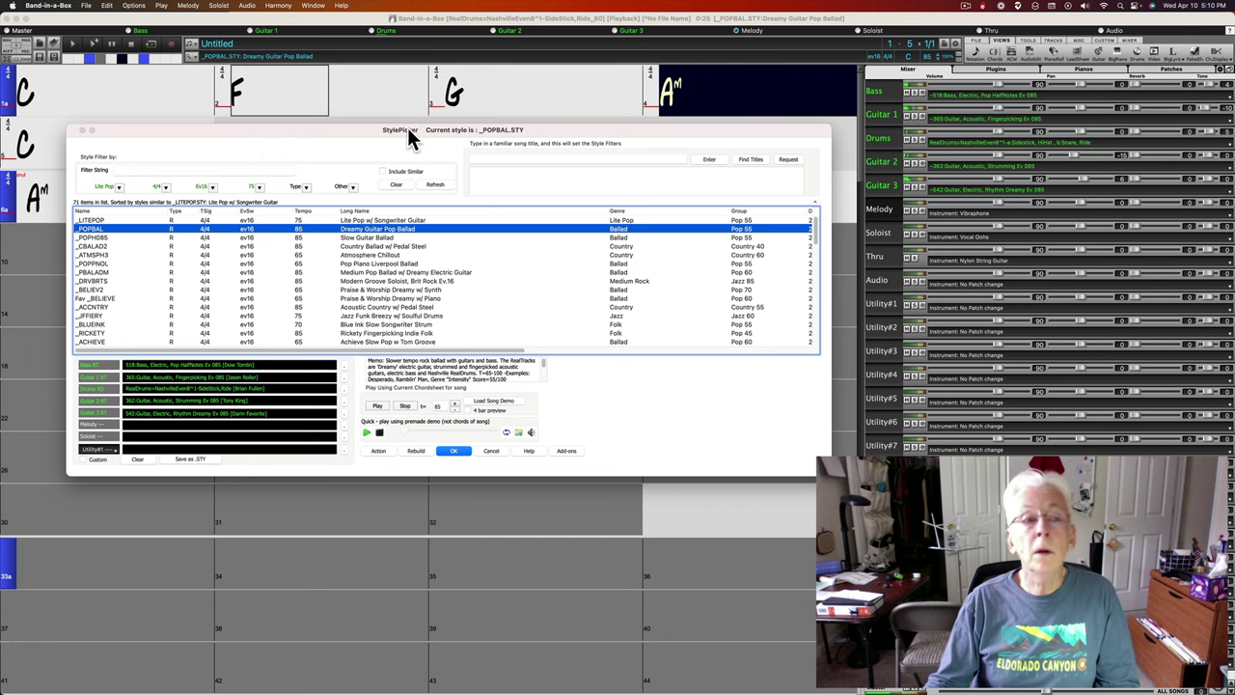
{"action": "left_click_drag", "start_coordinate": [359, 129], "coordinate": [374, 216]}
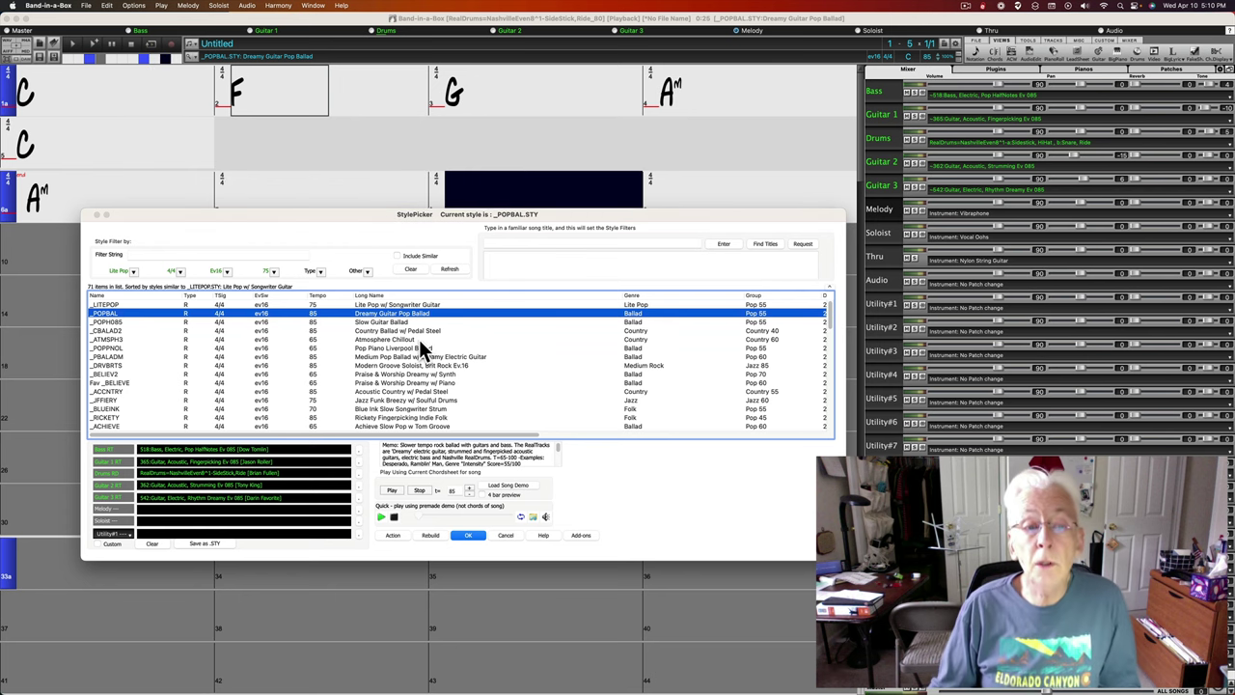
Select _CBALAD2 Country Ballad w/ Pedal Steel, preview it, then stop the preview.
{"action": "left_click", "coordinate": [379, 329]}
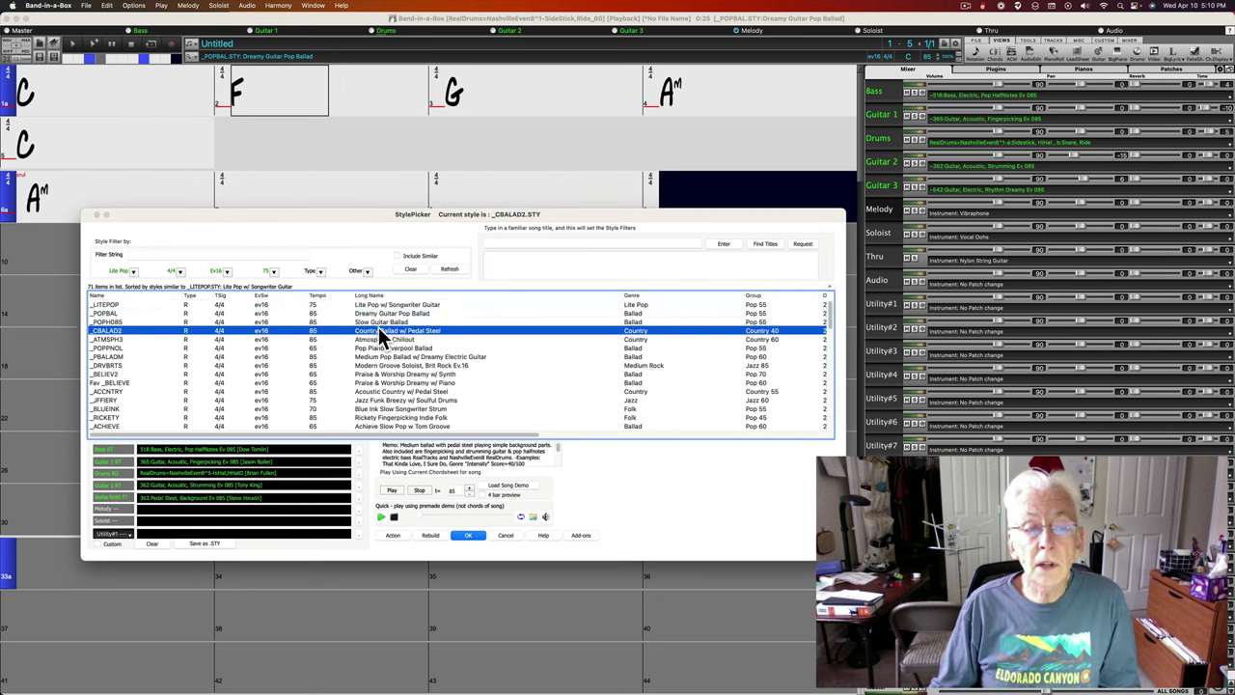
{"action": "left_click", "coordinate": [391, 492]}
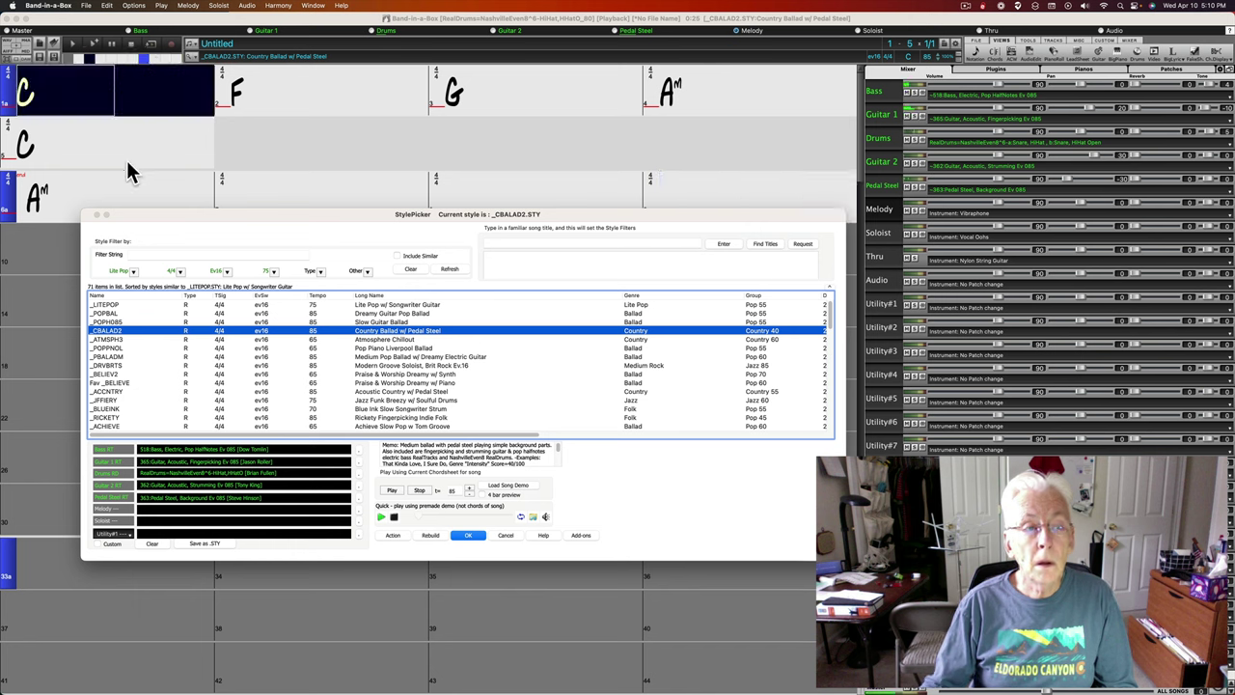
{"action": "left_click", "coordinate": [419, 490]}
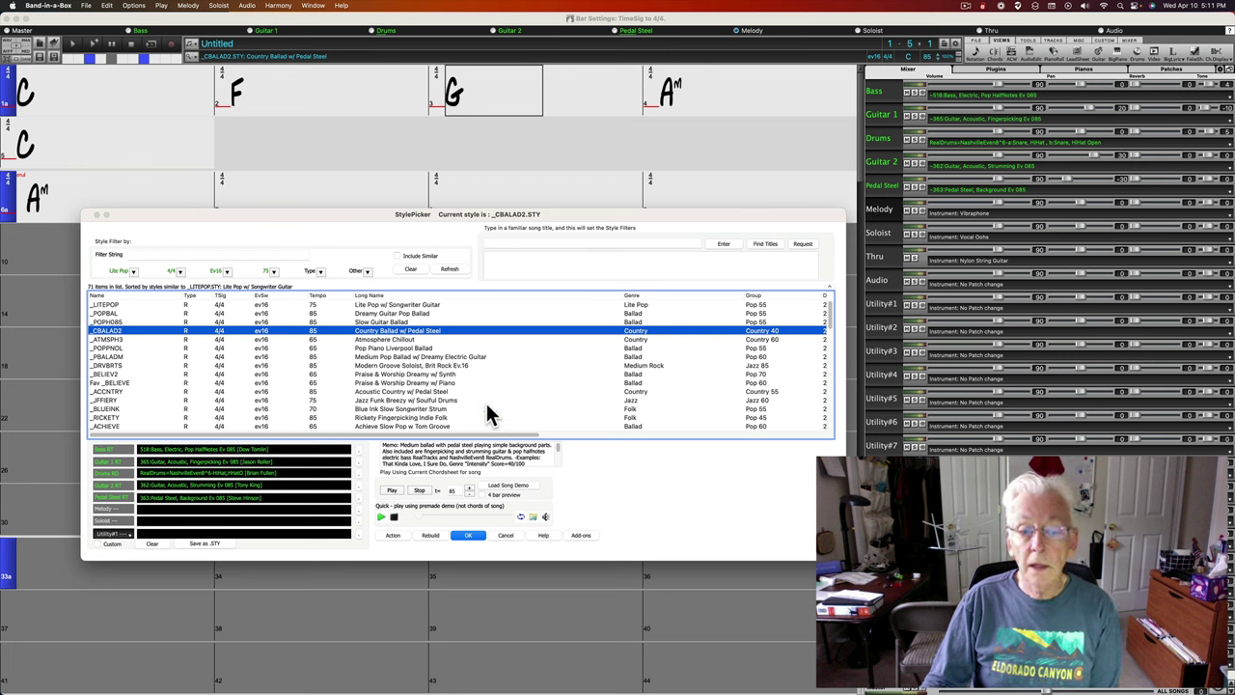
Accept Country Ballad w/ Pedal Steel and start a new song without saving the old one.
{"action": "left_click", "coordinate": [467, 535]}
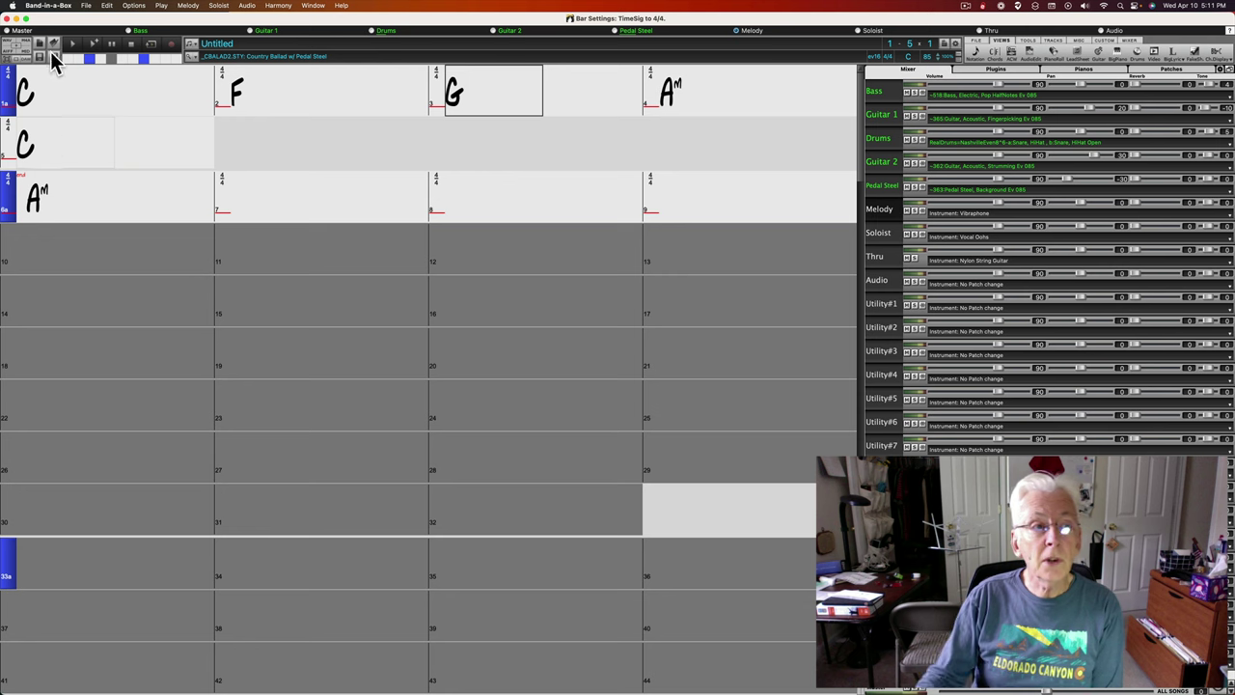
{"action": "left_click", "coordinate": [86, 8]}
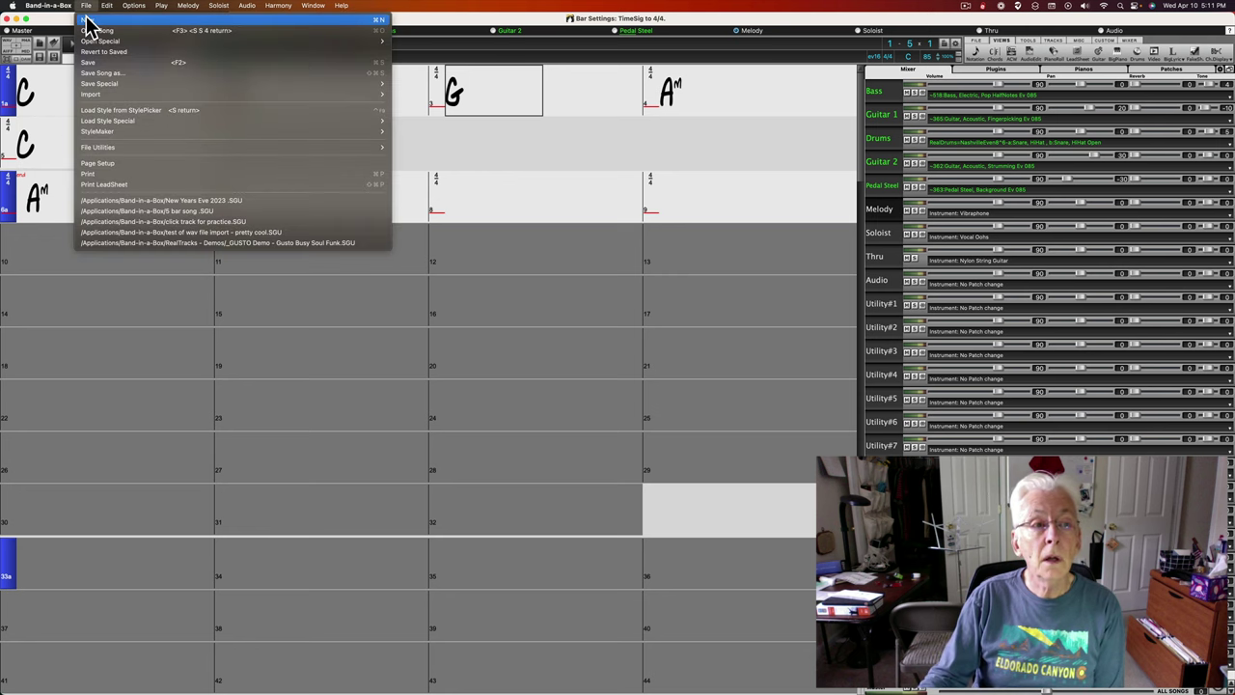
{"action": "left_click", "coordinate": [88, 10]}
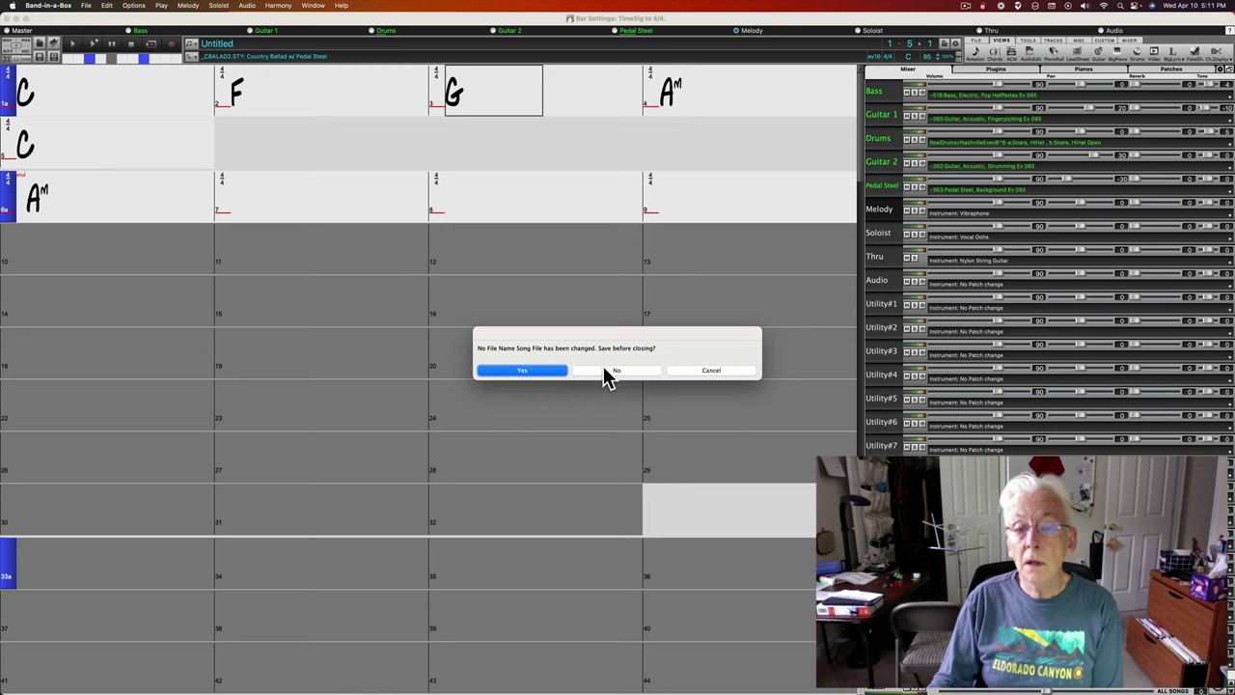
{"action": "left_click", "coordinate": [611, 372]}
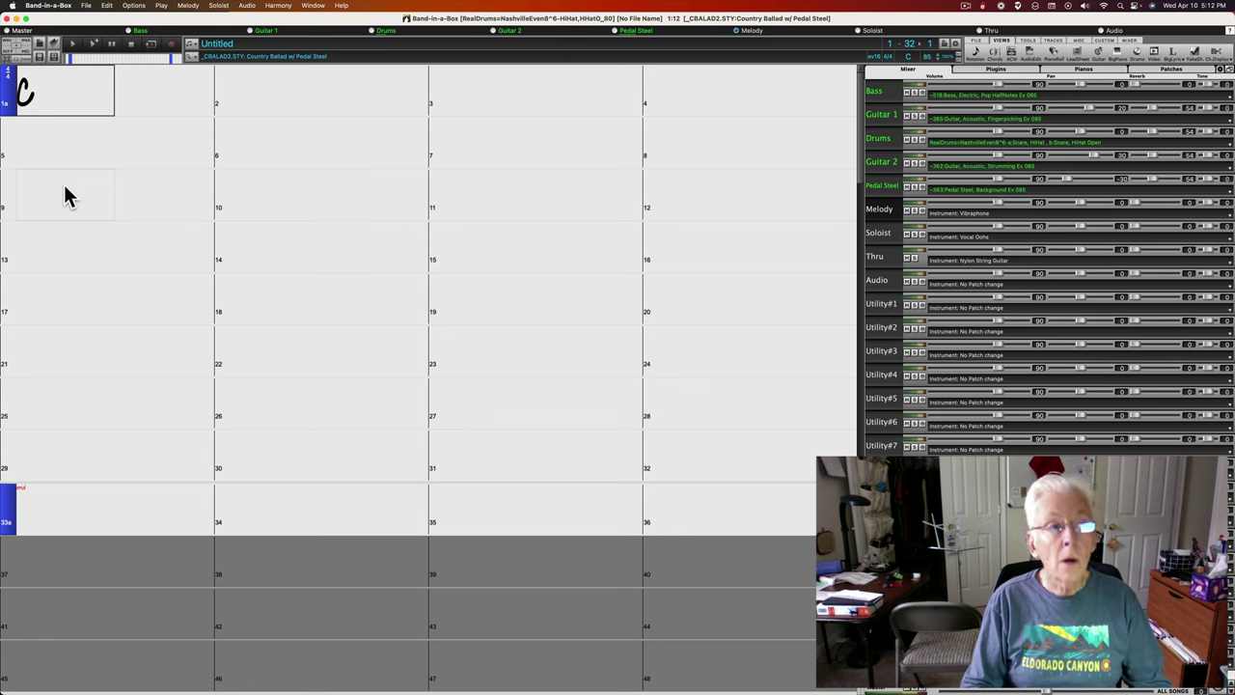
Enter F, G, Am and C into bars 2, 3, 4 and 5 of the new Country Ballad chart.
{"action": "left_click", "coordinate": [157, 89]}
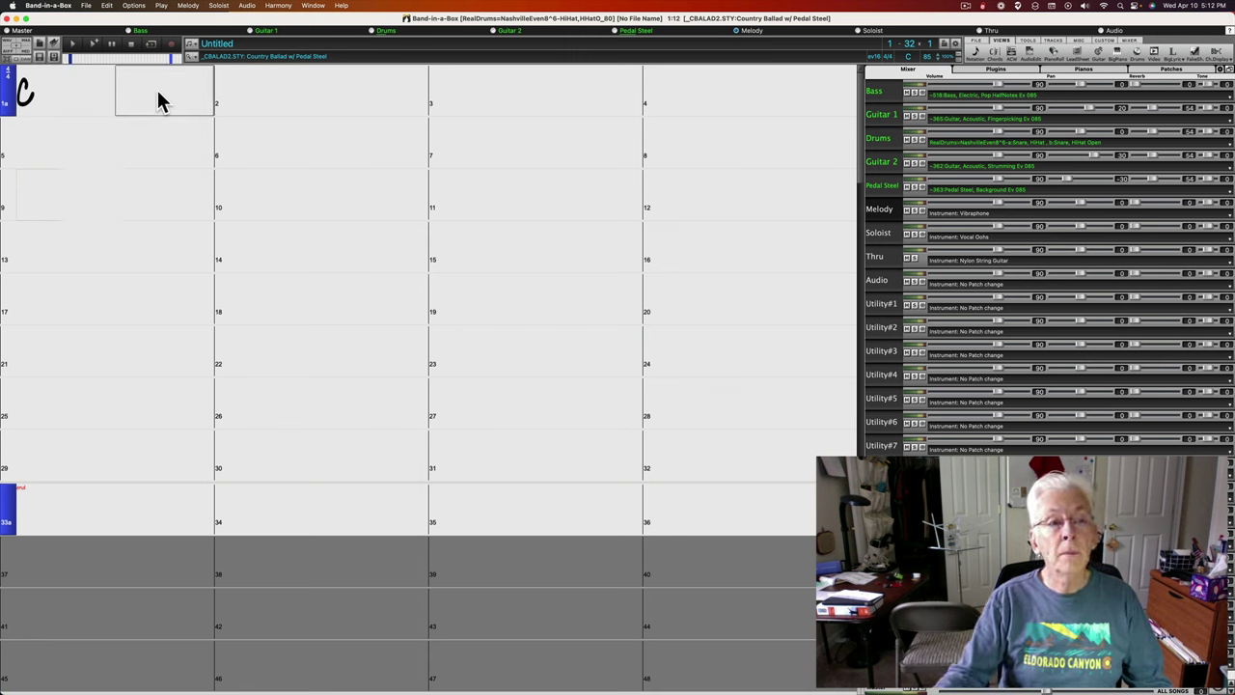
{"action": "left_click", "coordinate": [261, 93]}
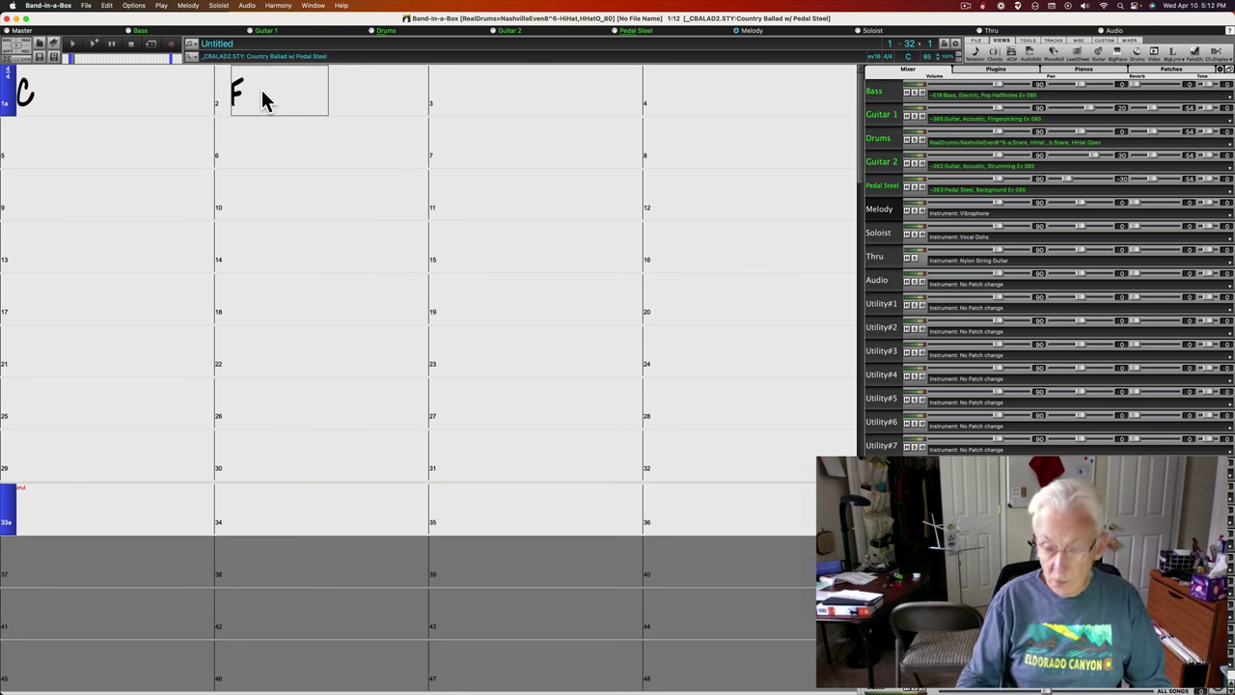
{"action": "type", "text": "F"}
{"action": "key", "text": "Return"}
{"action": "key", "text": "Return"}
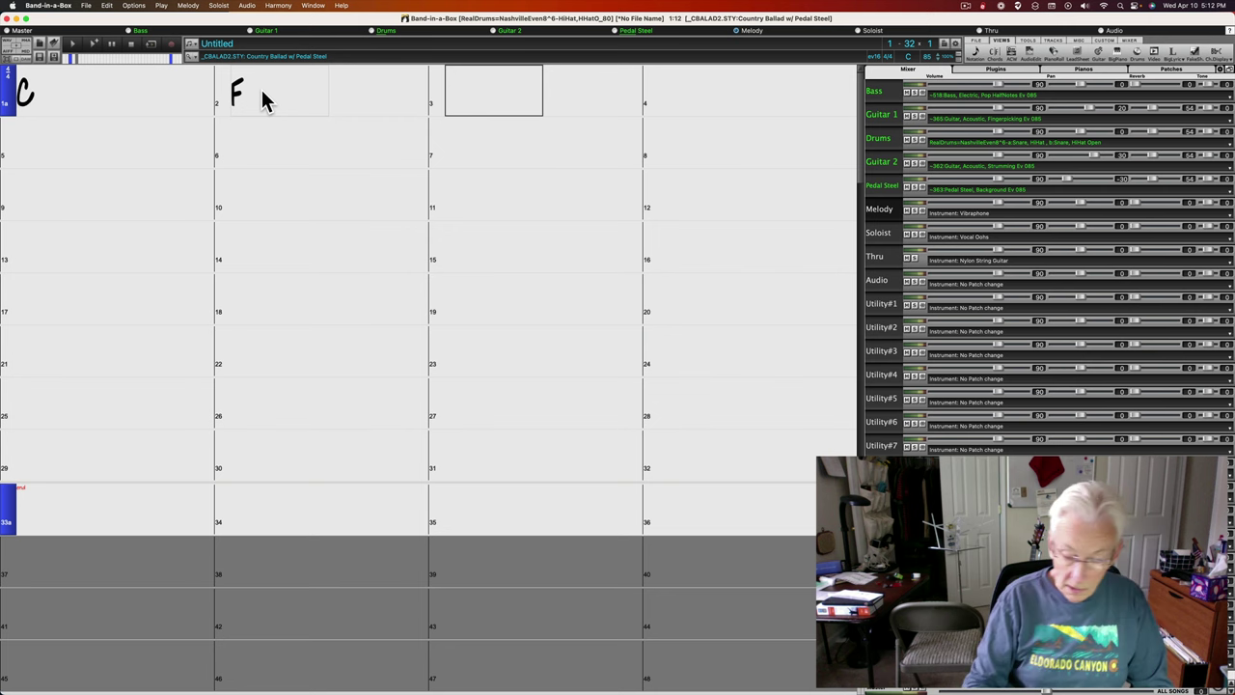
{"action": "type", "text": "G"}
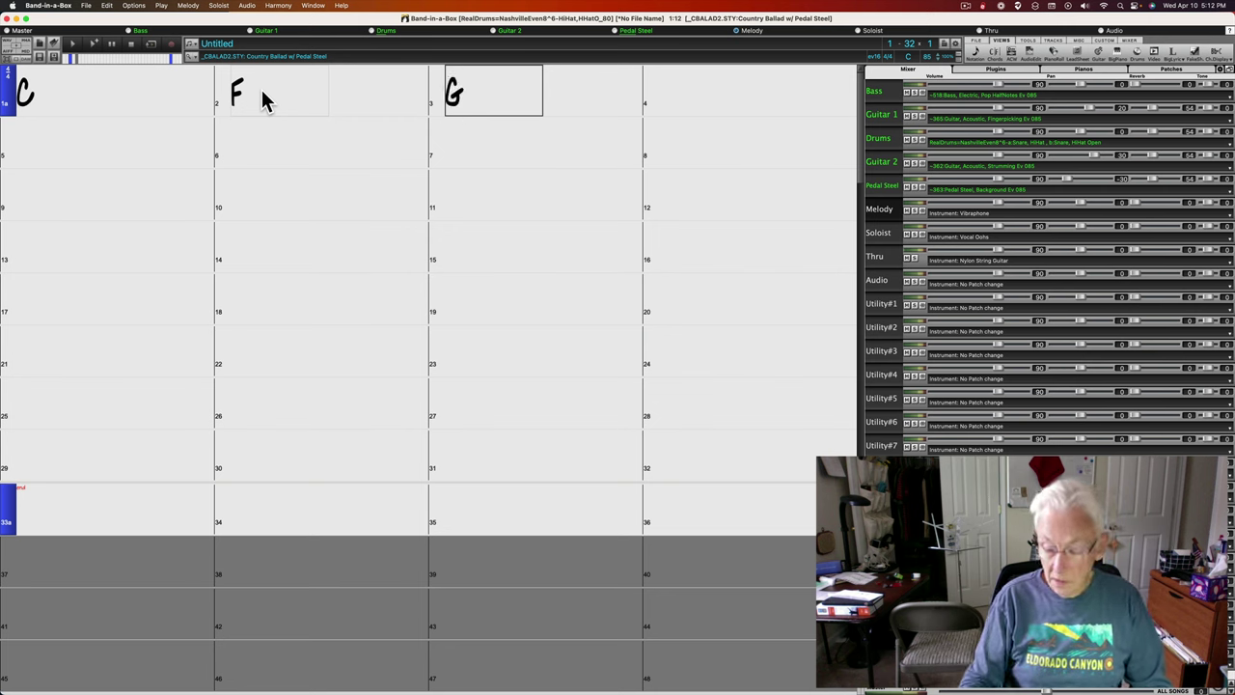
{"action": "key", "text": "Return"}
{"action": "key", "text": "Return"}
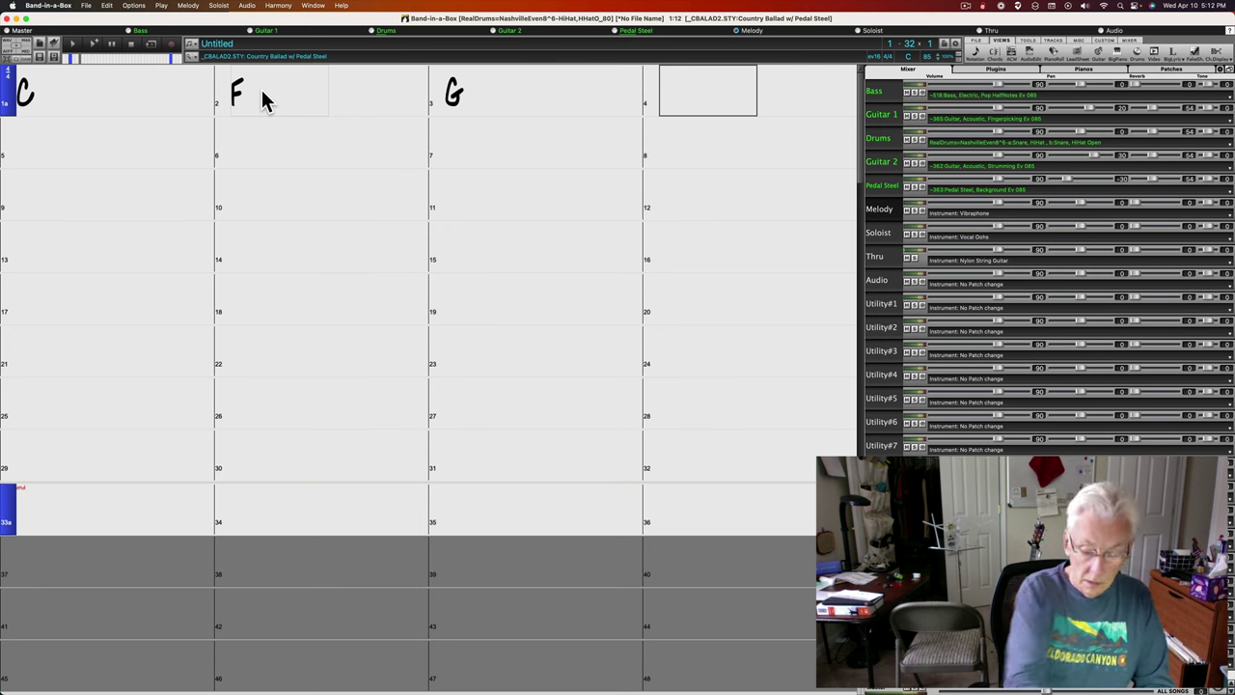
{"action": "type", "text": "Am"}
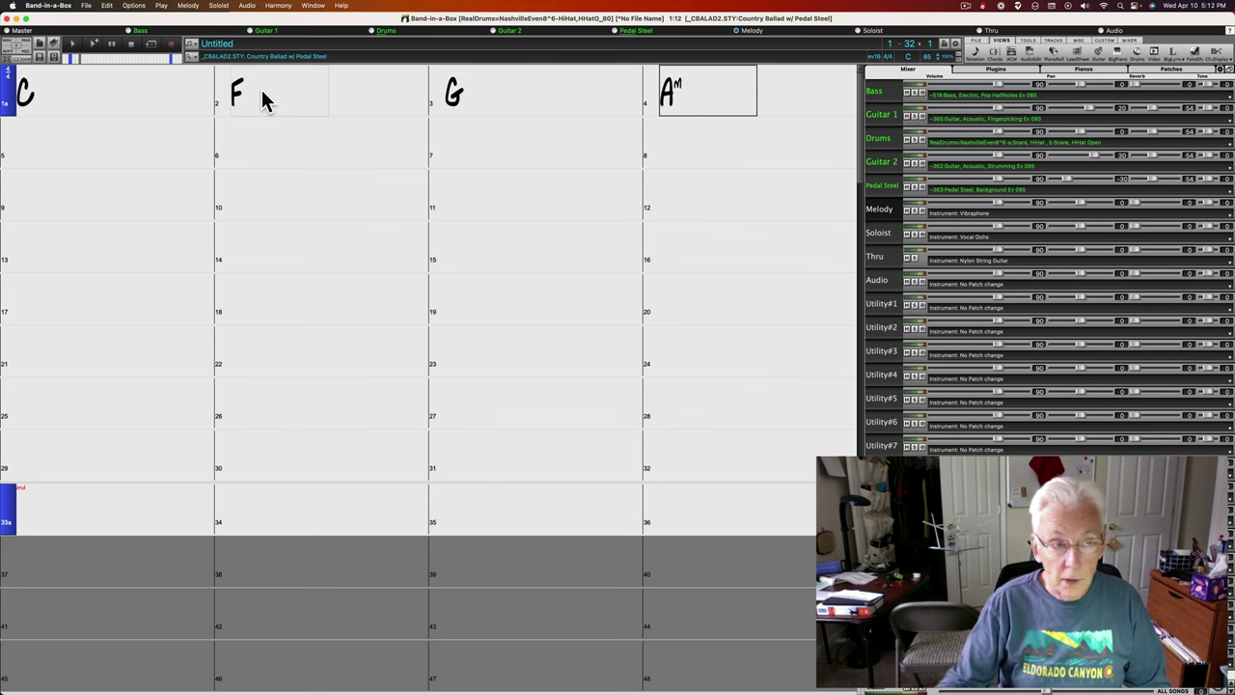
{"action": "left_click", "coordinate": [36, 147]}
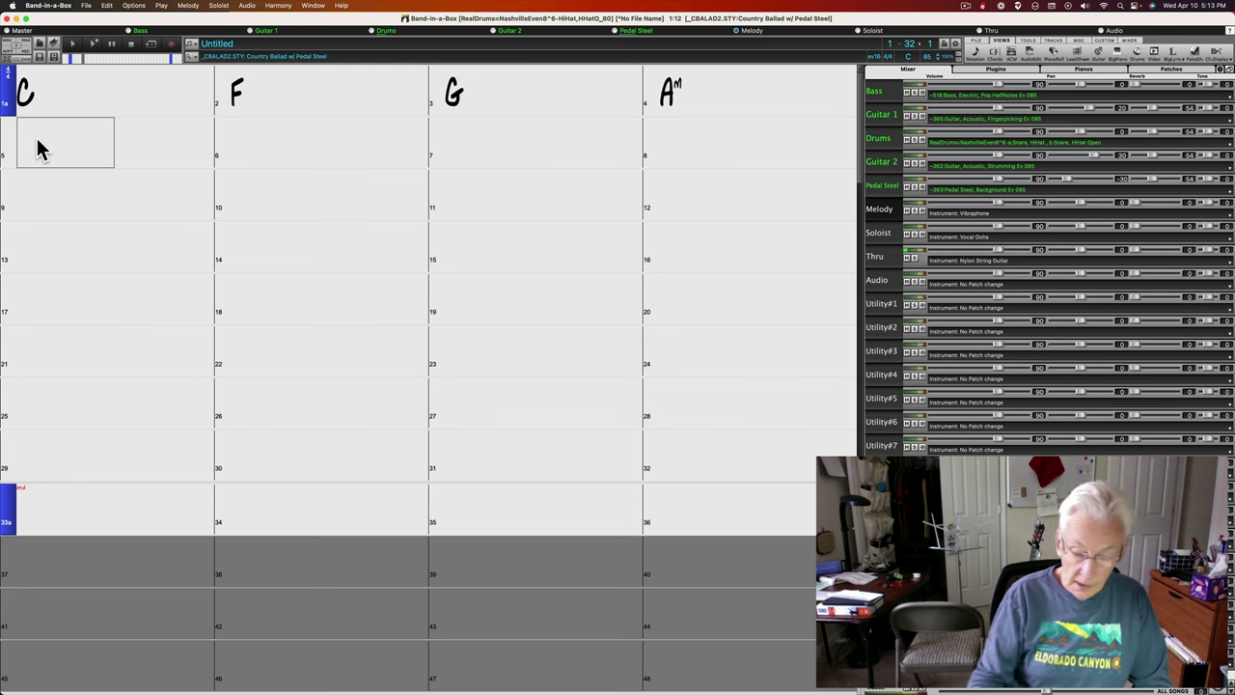
{"action": "type", "text": "C"}
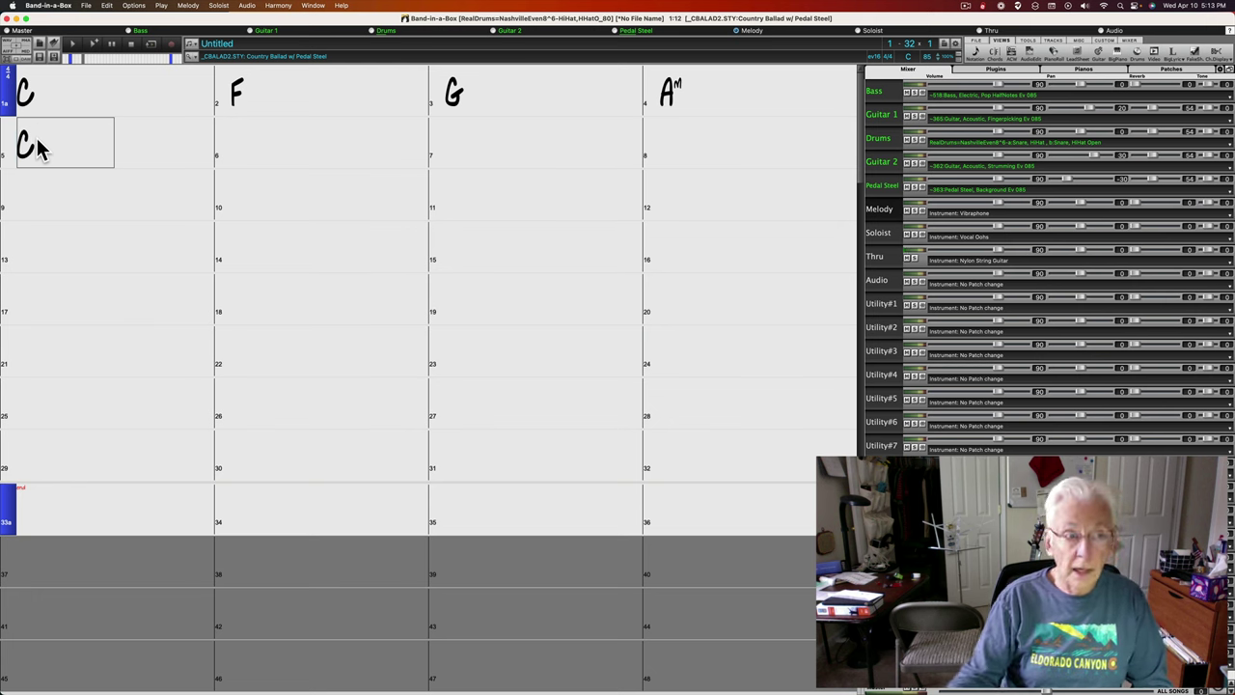
Play back the C–F–G–Am–C song in Country Ballad w/ Pedal Steel style, then pause it.
{"action": "left_click", "coordinate": [74, 46]}
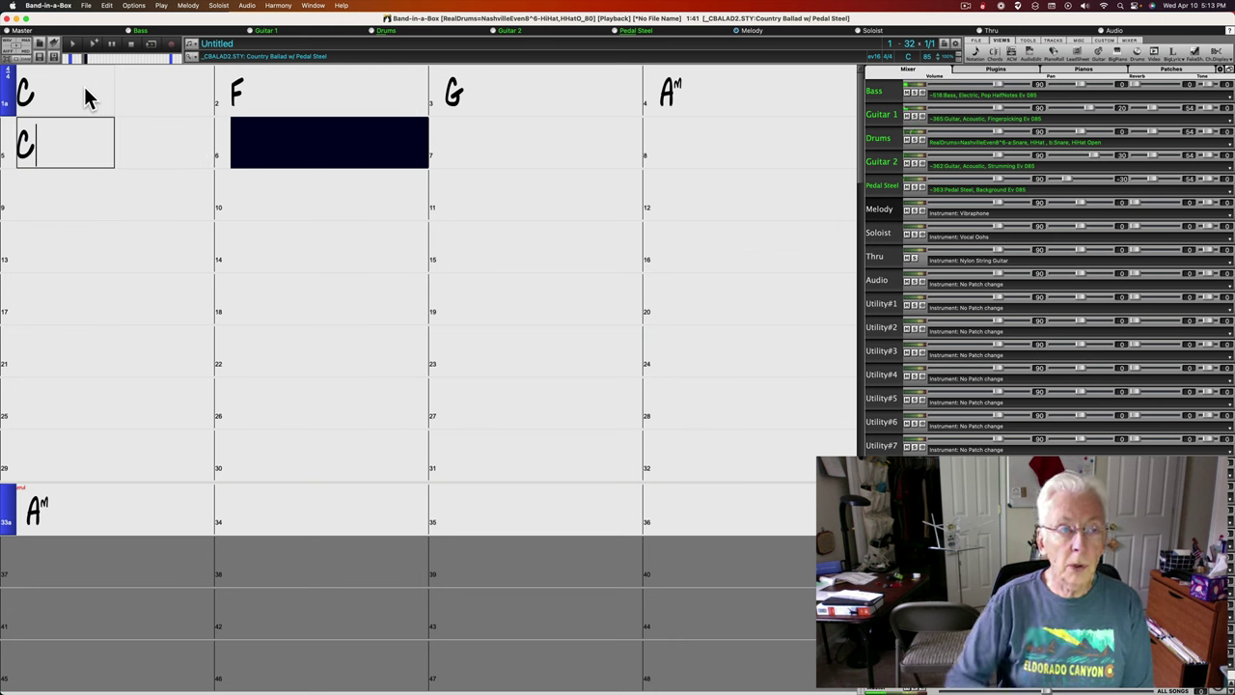
{"action": "left_click", "coordinate": [112, 46]}
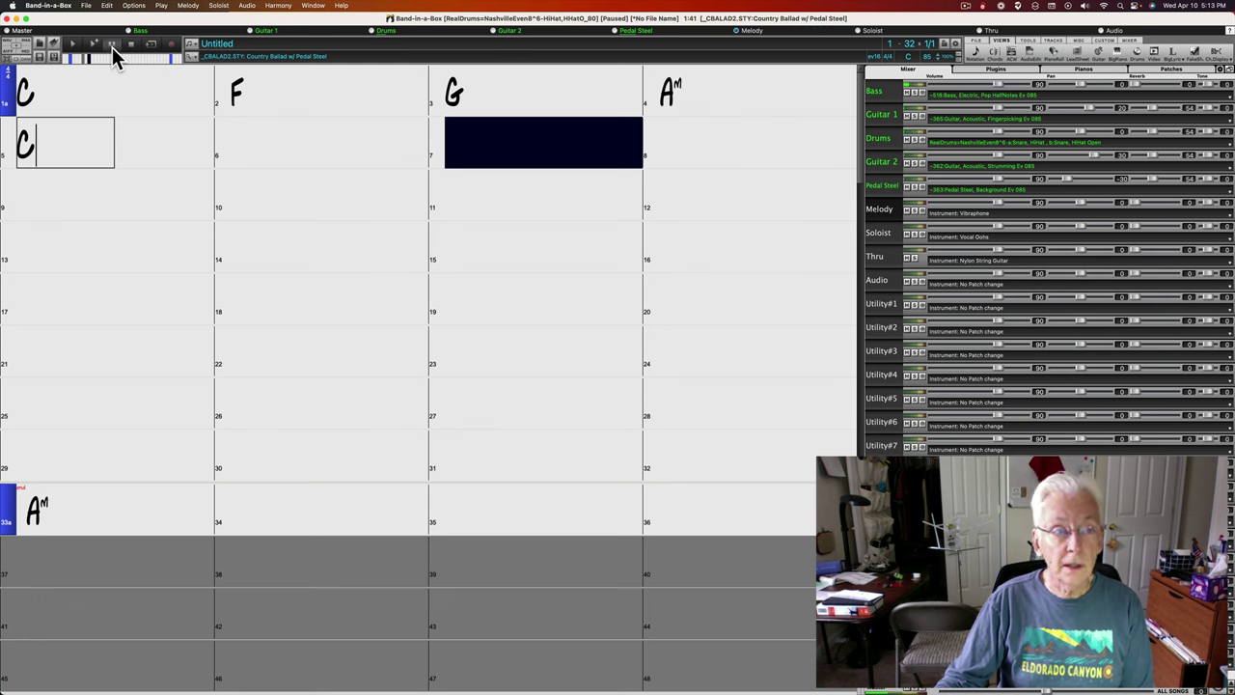